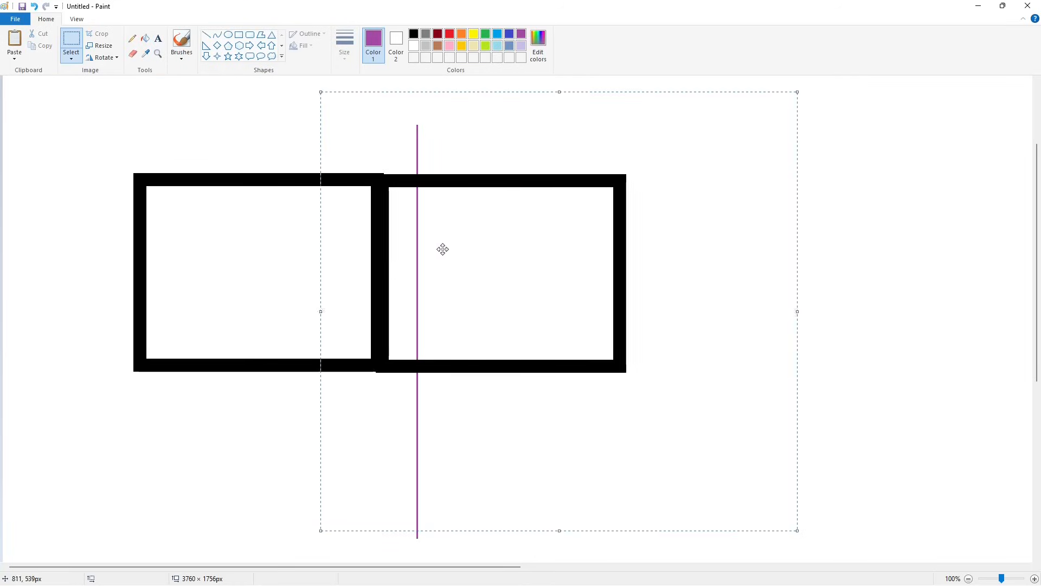
# Step: Align the second rectangle's outer edge with the purple vertical guide line and fill the guide line white
pyautogui.press('Left')
pyautogui.press('Left')
pyautogui.press('Left')
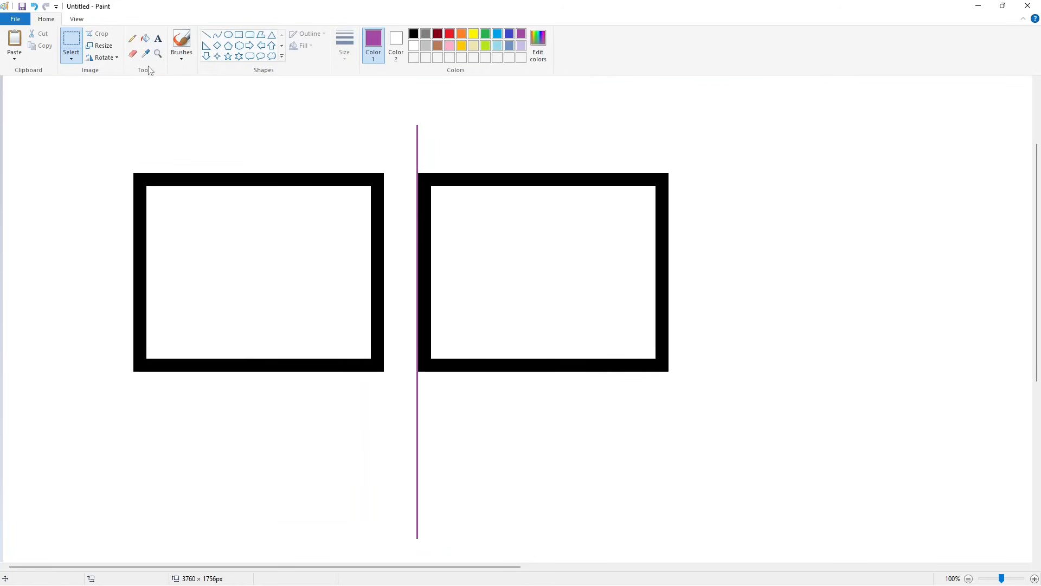
pyautogui.click(145, 39)
pyautogui.click(414, 45)
pyautogui.click(417, 149)
# Step: Copy both rectangles and paste them so the copy's first rectangle overlaps the second original, making a row of three evenly spaced rectangles
pyautogui.click(71, 38)
pyautogui.moveTo(81, 117); pyautogui.dragTo(767, 463)
pyautogui.hotkey('ctrl', 'c')
pyautogui.hotkey('ctrl', 'v')
pyautogui.moveTo(66, 211); pyautogui.dragTo(710, 268)
pyautogui.moveTo(762, 309); pyautogui.dragTo(481, 294)
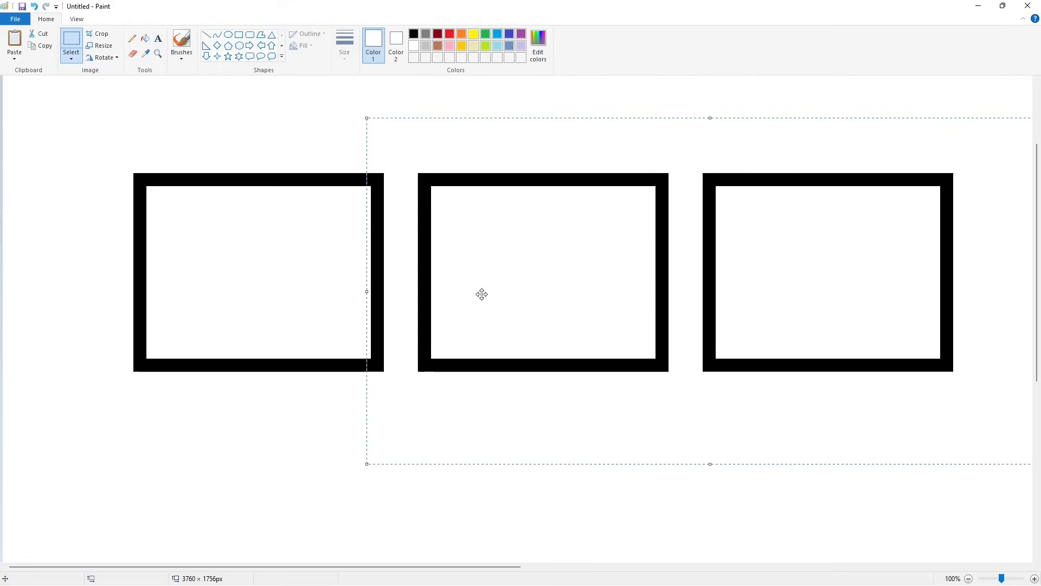
pyautogui.press('Right')
# Step: Copy the three rectangles and paste them so the copy's first rectangle overlaps the third original, extending the row to five
pyautogui.moveTo(77, 118); pyautogui.dragTo(1006, 493)
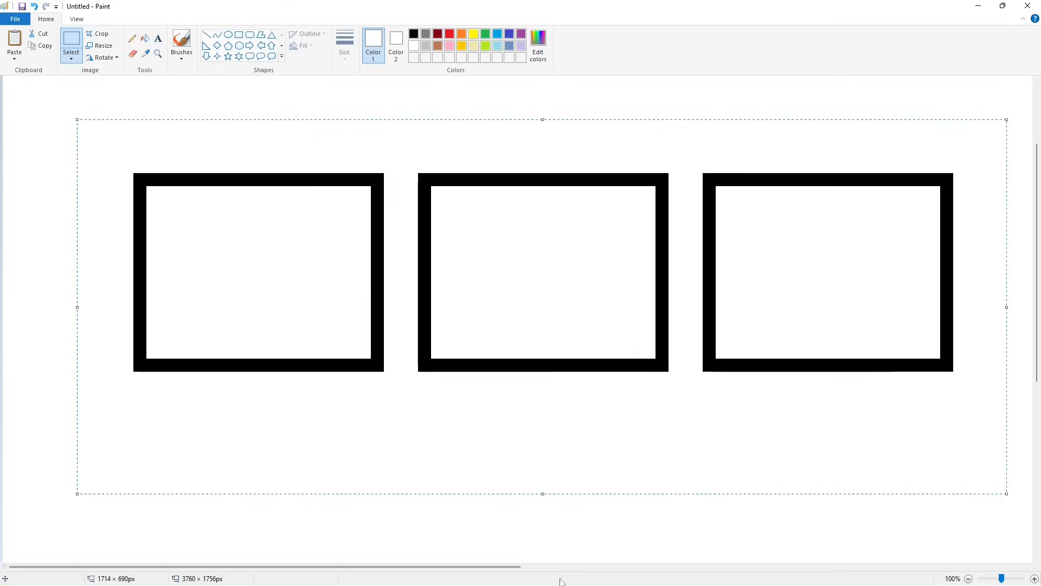
pyautogui.hotkey('ctrl', 'c')
pyautogui.click(560, 568)
pyautogui.hotkey('ctrl', 'v')
pyautogui.moveTo(37, 213); pyautogui.dragTo(253, 260)
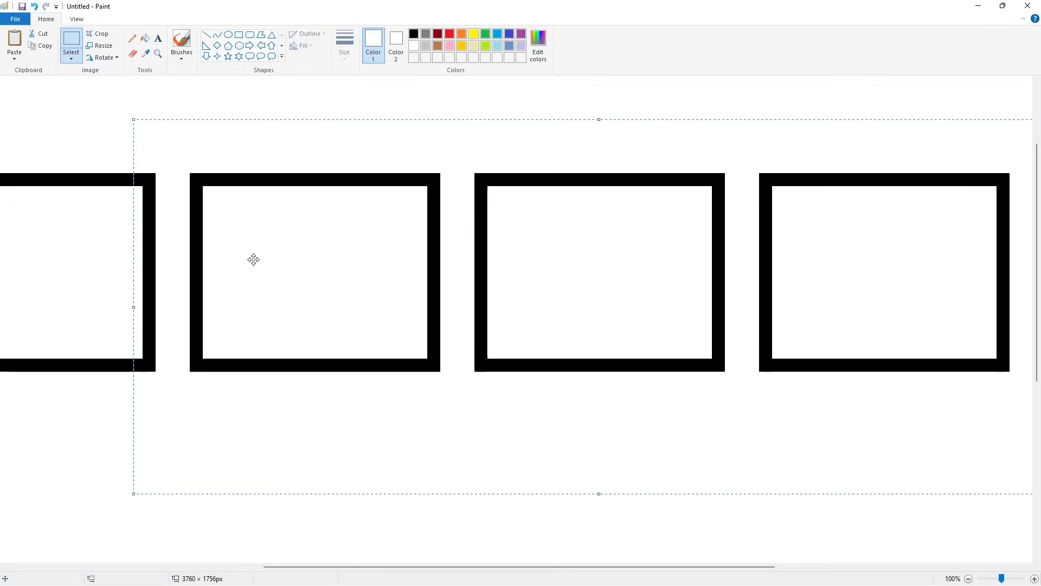
pyautogui.click(786, 528)
# Step: Paste the three rectangles again, aligned exactly over the row's fifth rectangle, to extend the row to the edge of the canvas
pyautogui.click(968, 578)
pyautogui.click(1035, 578)
pyautogui.moveTo(425, 568); pyautogui.dragTo(938, 567)
pyautogui.hotkey('ctrl', 'v')
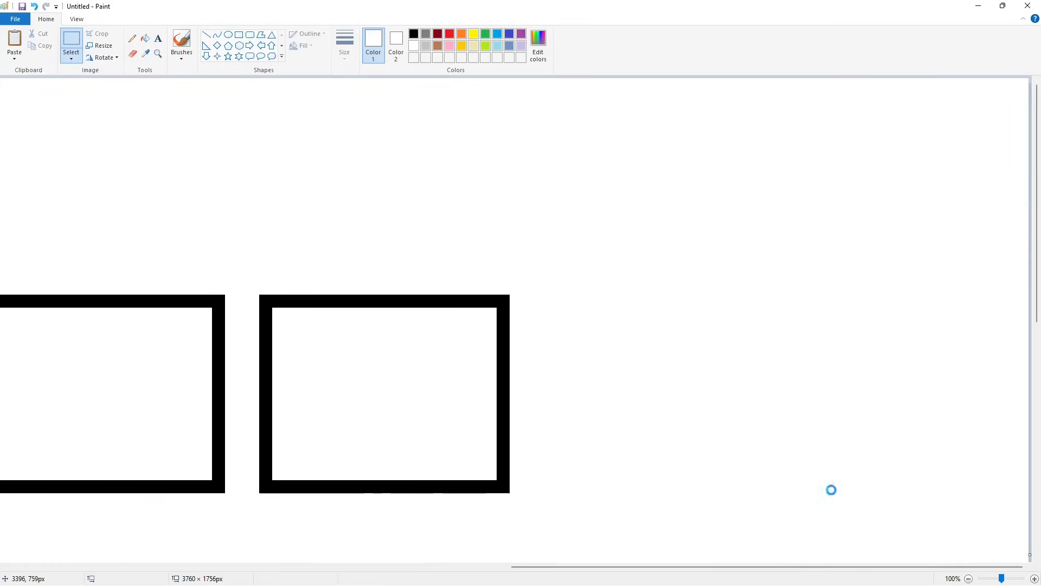
pyautogui.moveTo(132, 190); pyautogui.dragTo(323, 353)
pyautogui.press('Right')
pyautogui.press('Right')
pyautogui.press('Right')
pyautogui.press('Right')
pyautogui.press('Right')
pyautogui.press('Right')
pyautogui.press('Right')
pyautogui.press('Right')
pyautogui.press('Right')
pyautogui.press('Right')
pyautogui.press('Right')
pyautogui.press('Right')
pyautogui.press('Right')
pyautogui.press('Right')
pyautogui.press('Right')
pyautogui.press('Right')
pyautogui.press('Right')
pyautogui.press('Right')
pyautogui.press('Right')
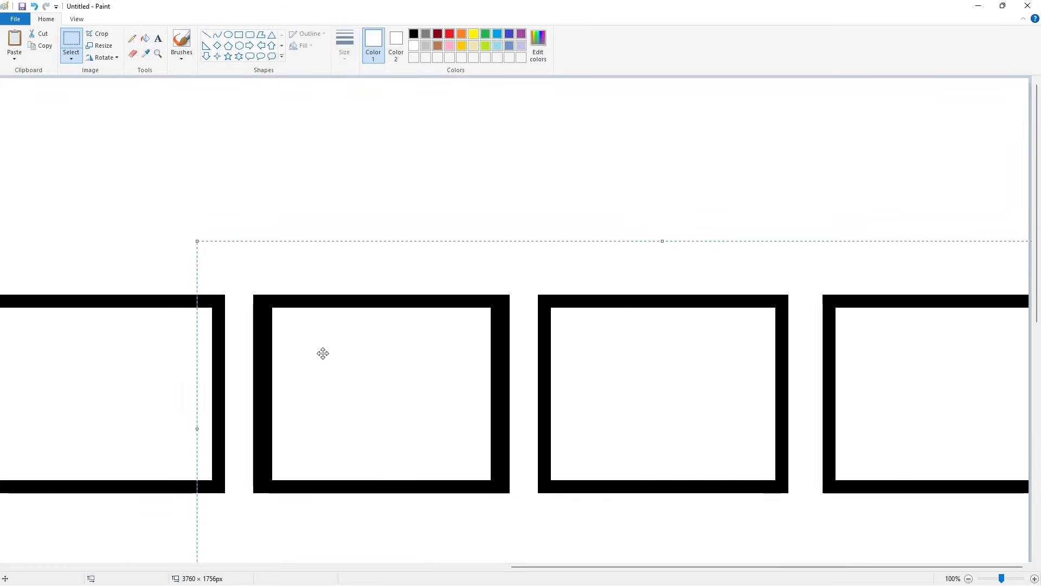
pyautogui.click(695, 430)
pyautogui.click(969, 579)
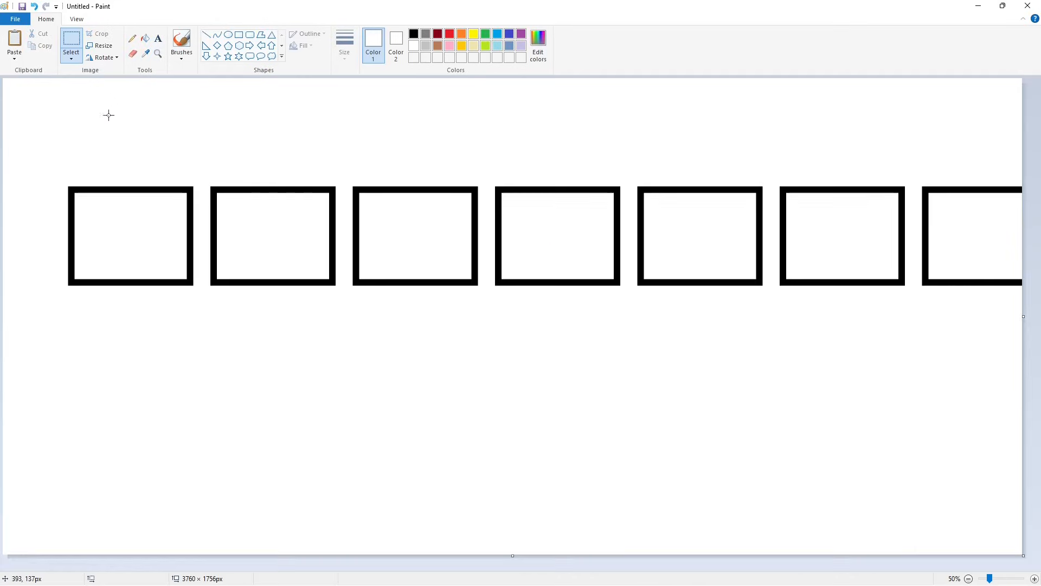
# Step: Copy the first six rectangles and place a horizontal purple guide line about 297 px long just below the first rectangle
pyautogui.moveTo(37, 110); pyautogui.dragTo(909, 381)
pyautogui.click(993, 534)
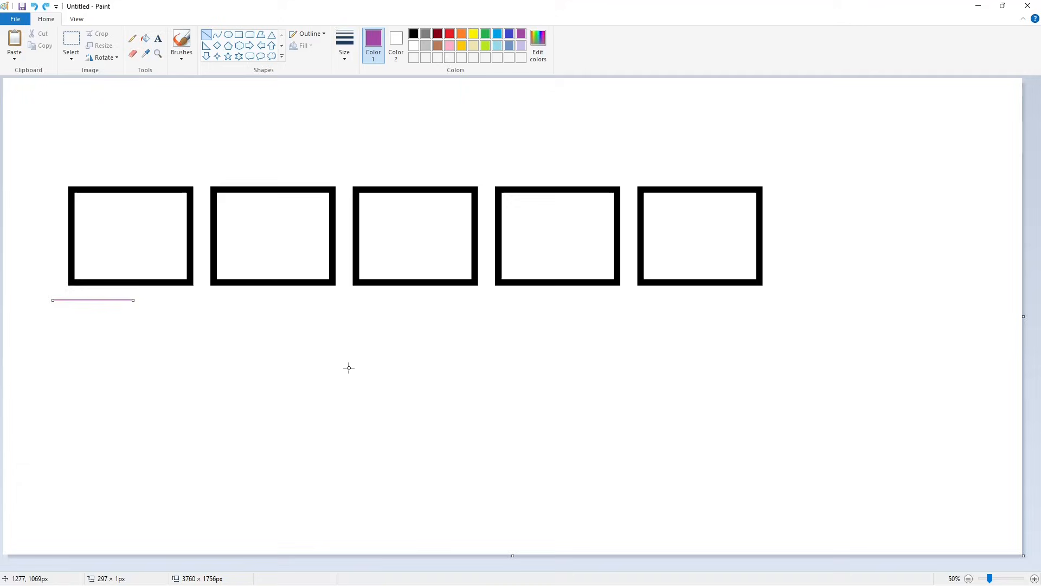
pyautogui.click(349, 367)
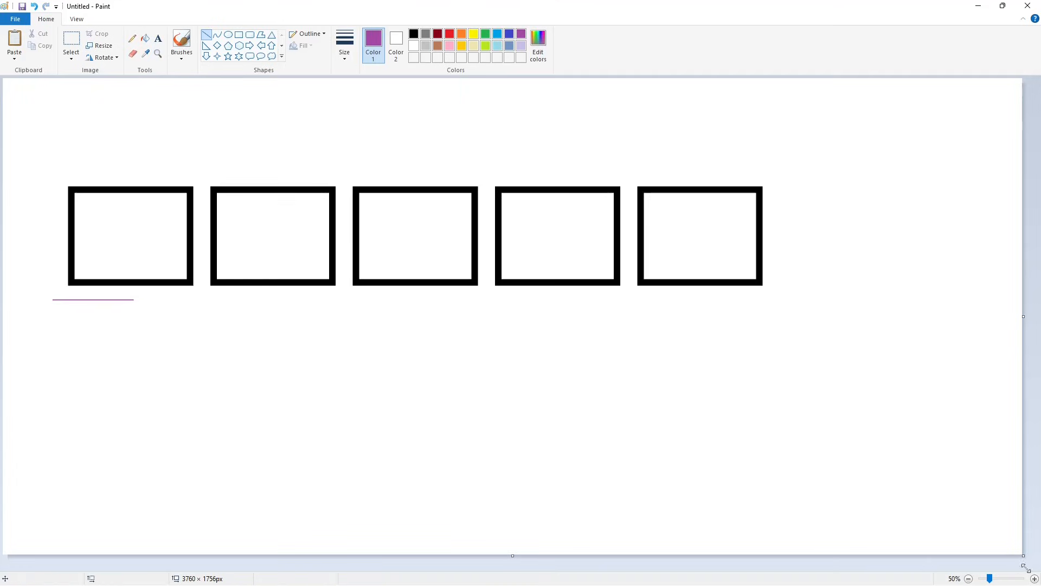
# Step: Paste the copied row of six rectangles below the original row, with its upper edge against the purple guide line
pyautogui.click(1034, 578)
pyautogui.hotkey('ctrl', 'v')
pyautogui.moveTo(101, 290); pyautogui.dragTo(172, 308)
pyautogui.press('Down')
pyautogui.press('Down')
pyautogui.press('Down')
pyautogui.press('Down')
pyautogui.press('Down')
pyautogui.press('Down')
pyautogui.press('Down')
pyautogui.press('Down')
pyautogui.press('Down')
pyautogui.press('Down')
pyautogui.press('Down')
pyautogui.press('Down')
pyautogui.press('Down')
pyautogui.press('Down')
pyautogui.press('Down')
pyautogui.press('Down')
pyautogui.press('Down')
pyautogui.press('Down')
pyautogui.press('Down')
pyautogui.press('Down')
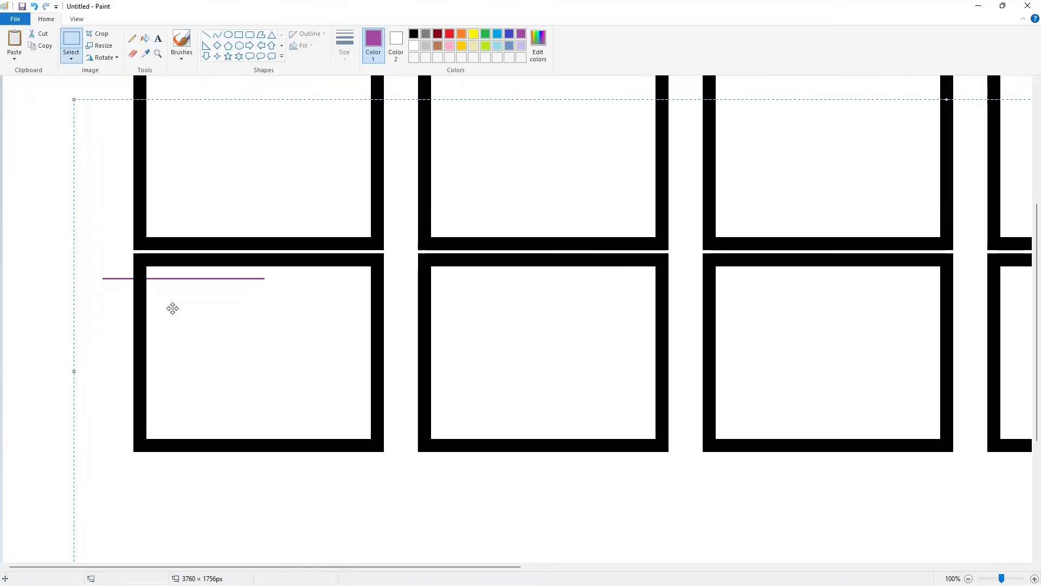
pyautogui.press('Down')
pyautogui.press('Down')
pyautogui.press('Down')
pyautogui.press('Down')
pyautogui.press('Down')
pyautogui.press('Down')
pyautogui.press('Down')
pyautogui.press('Down')
pyautogui.press('Down')
pyautogui.press('Down')
pyautogui.press('Down')
pyautogui.press('Down')
pyautogui.press('Down')
pyautogui.press('Down')
pyautogui.press('Down')
pyautogui.press('Down')
pyautogui.press('Down')
pyautogui.press('Down')
pyautogui.press('Down')
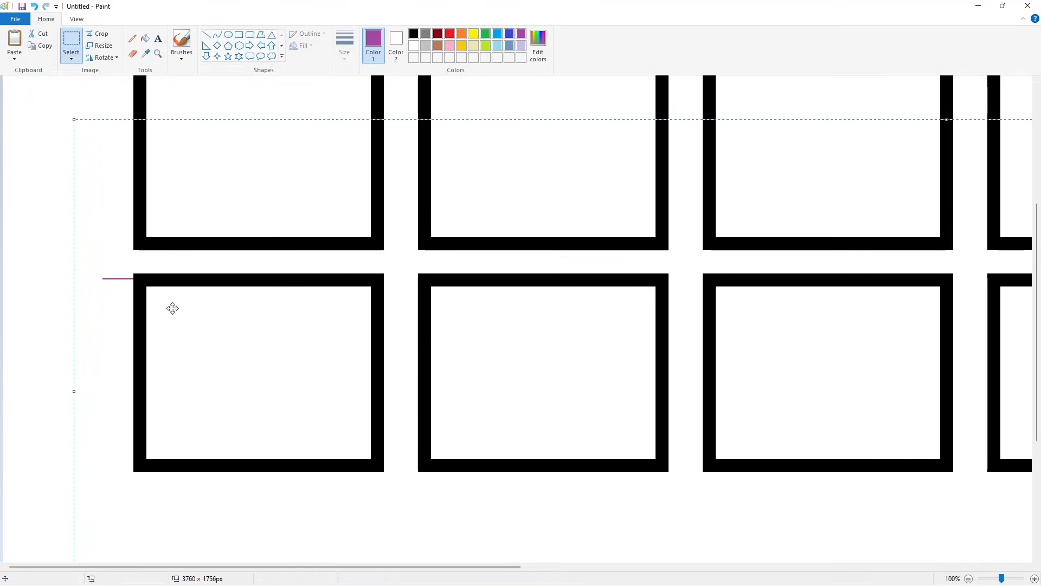
pyautogui.press('Up')
pyautogui.click(103, 91)
# Step: Fill the horizontal purple guide line white
pyautogui.click(145, 39)
pyautogui.click(414, 45)
pyautogui.click(119, 279)
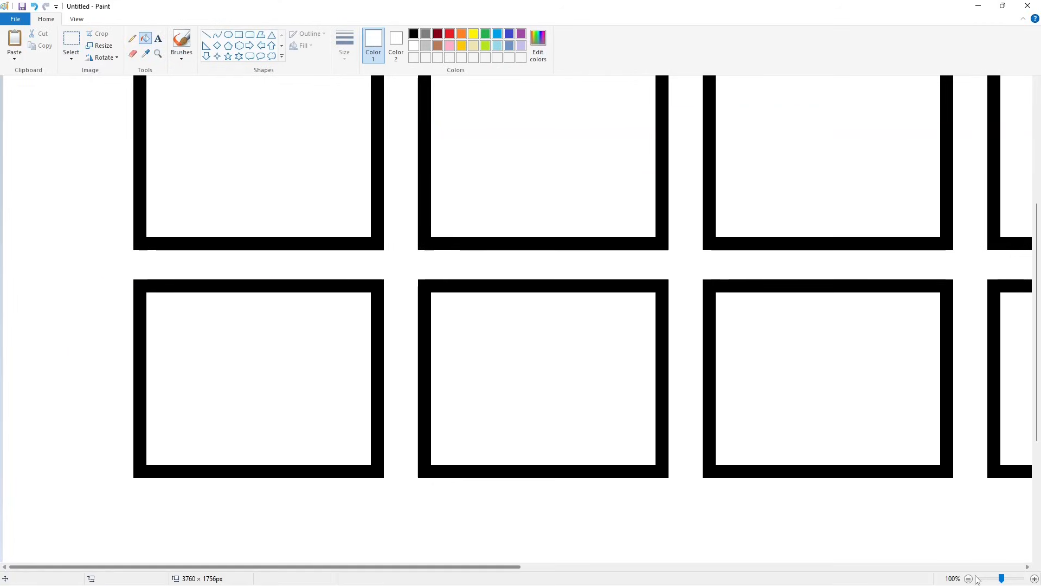
# Step: Paste the rectangle row at the end of the upper row, aligned over its fifth rectangle, to add further rectangles
pyautogui.click(969, 578)
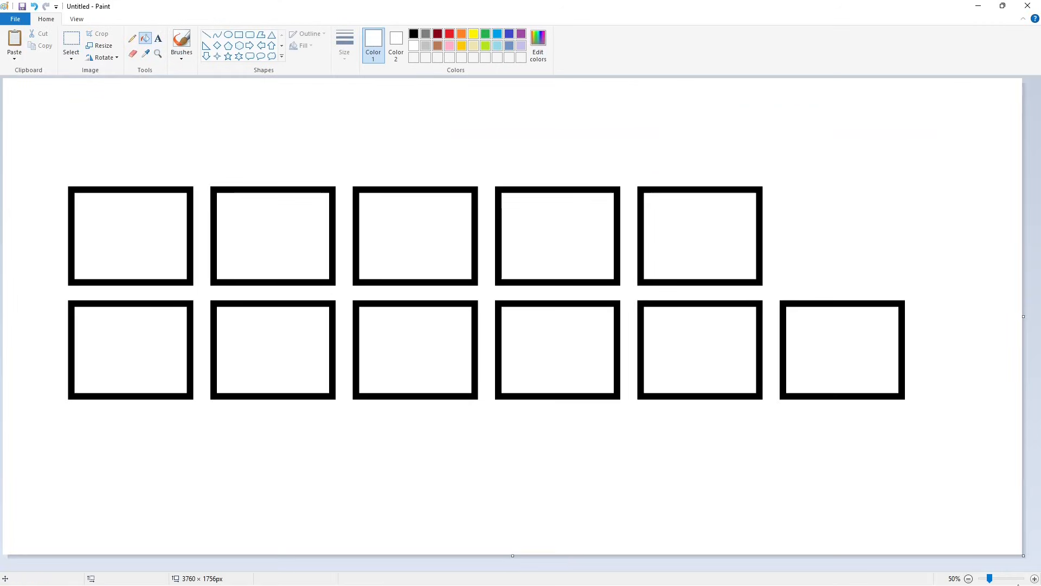
pyautogui.click(1034, 579)
pyautogui.moveTo(486, 568); pyautogui.dragTo(1009, 568)
pyautogui.hotkey('ctrl', 'v')
pyautogui.moveTo(280, 314); pyautogui.dragTo(475, 377)
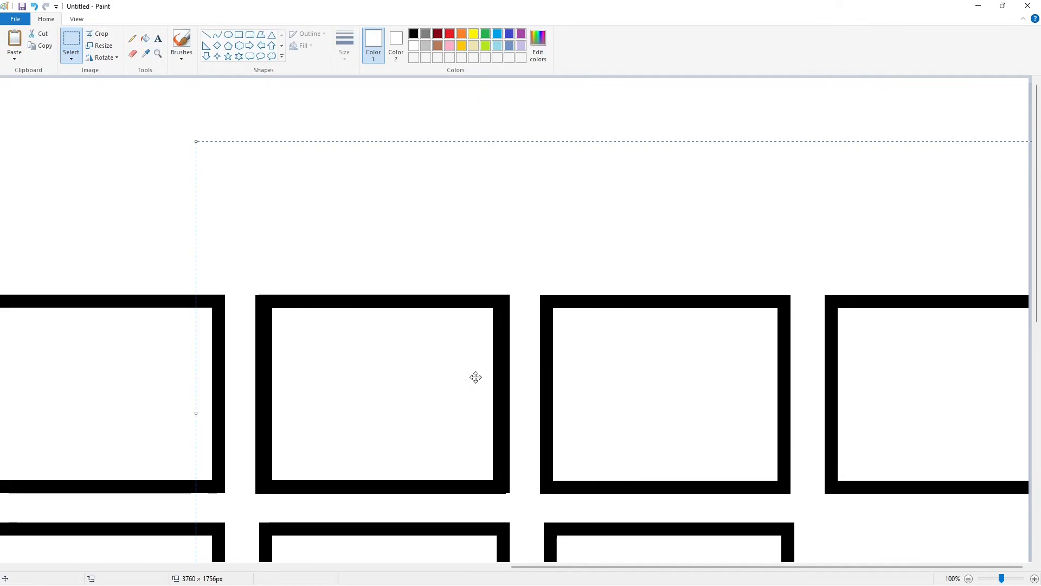
pyautogui.press('Up')
pyautogui.press('Right')
pyautogui.press('Right')
pyautogui.press('Right')
pyautogui.press('Right')
pyautogui.press('Right')
pyautogui.press('Right')
pyautogui.press('Right')
pyautogui.click(168, 232)
pyautogui.click(969, 578)
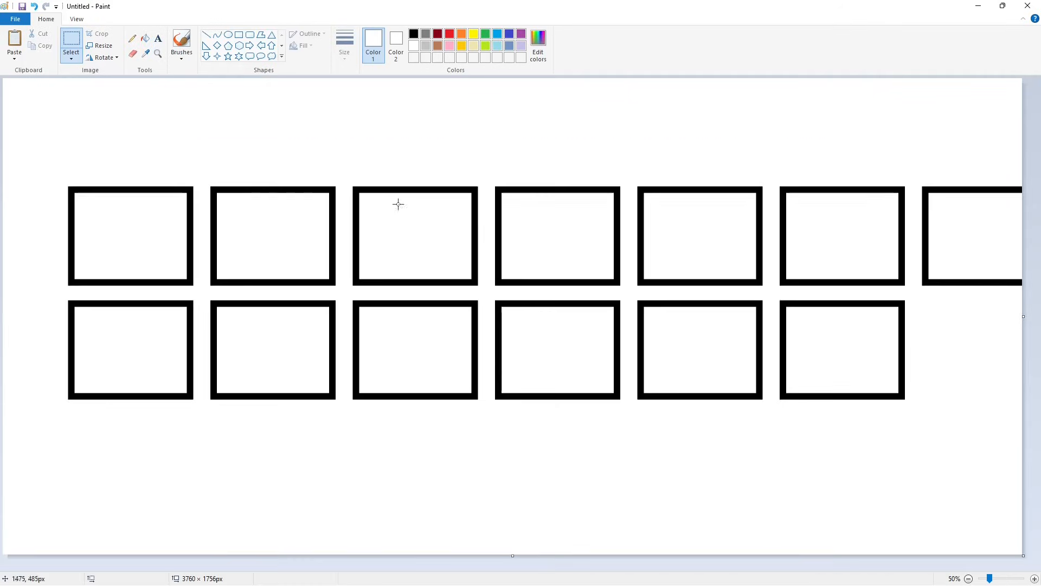
# Step: Fill the lower row's first five rectangles black and hide the surplus outlines, the lower sixth and the cut-off upper one, with white
pyautogui.click(145, 38)
pyautogui.click(413, 34)
pyautogui.click(130, 350)
pyautogui.click(320, 344)
pyautogui.click(415, 350)
pyautogui.click(523, 348)
pyautogui.click(664, 358)
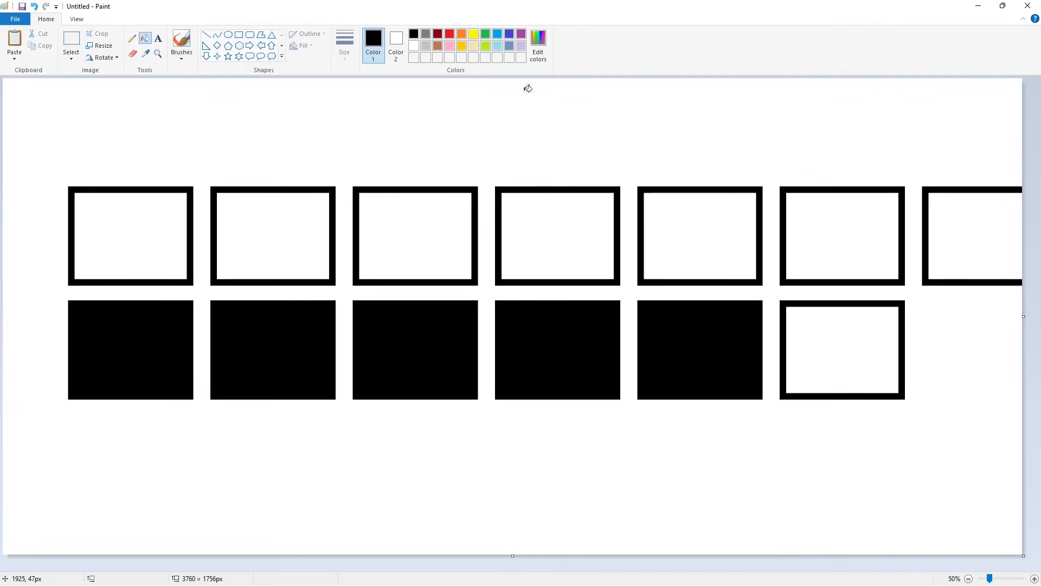
pyautogui.click(413, 45)
pyautogui.click(902, 316)
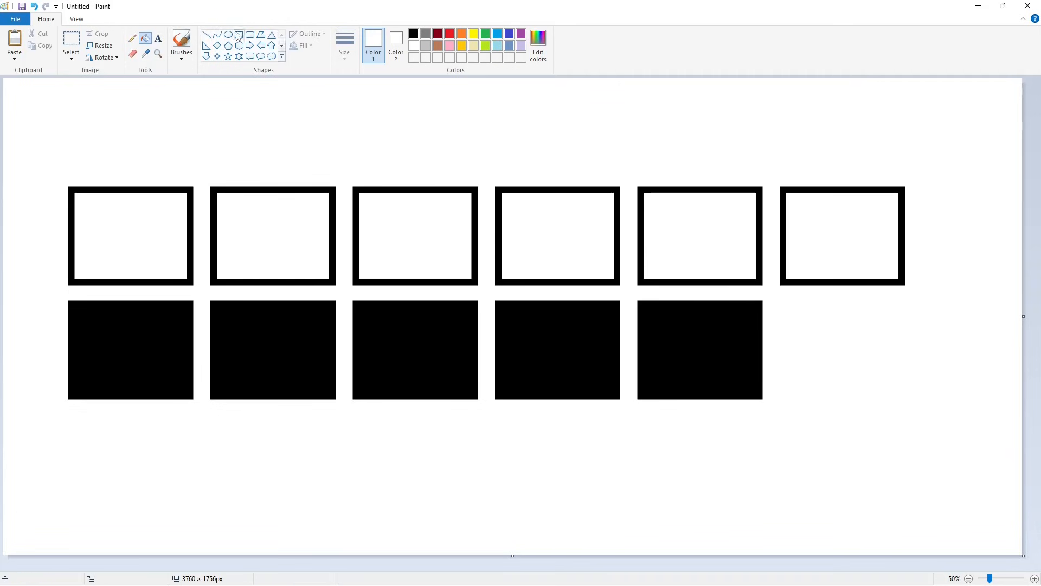
# Step: Start a black text box over the lower row in the Futura Book font and enter the letter K
pyautogui.click(158, 38)
pyautogui.click(414, 34)
pyautogui.click(170, 301)
pyautogui.click(131, 37)
pyautogui.scroll(10, 110, 277)
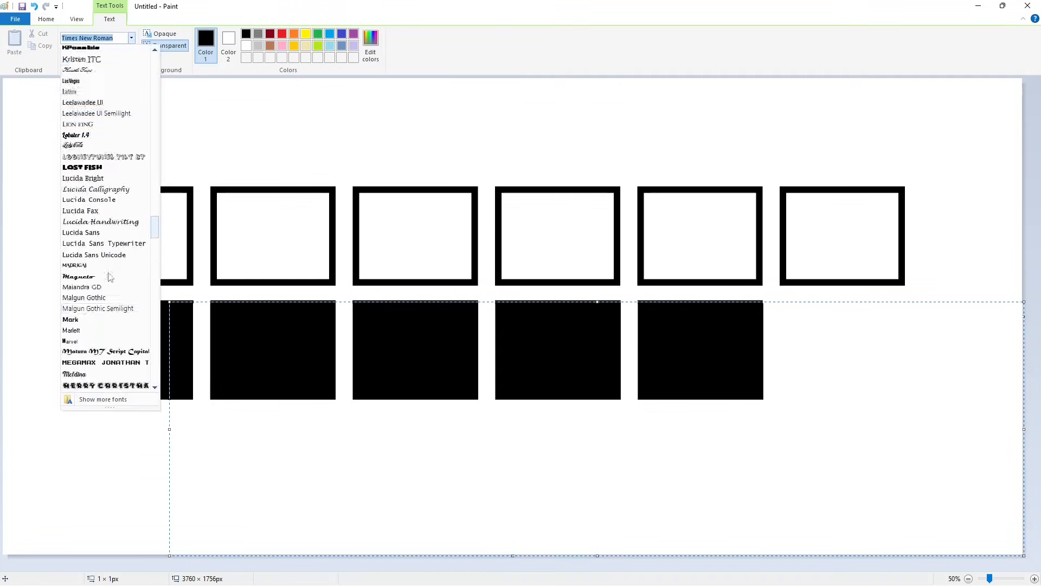
pyautogui.scroll(15, 110, 278)
pyautogui.click(106, 240)
pyautogui.write('K')
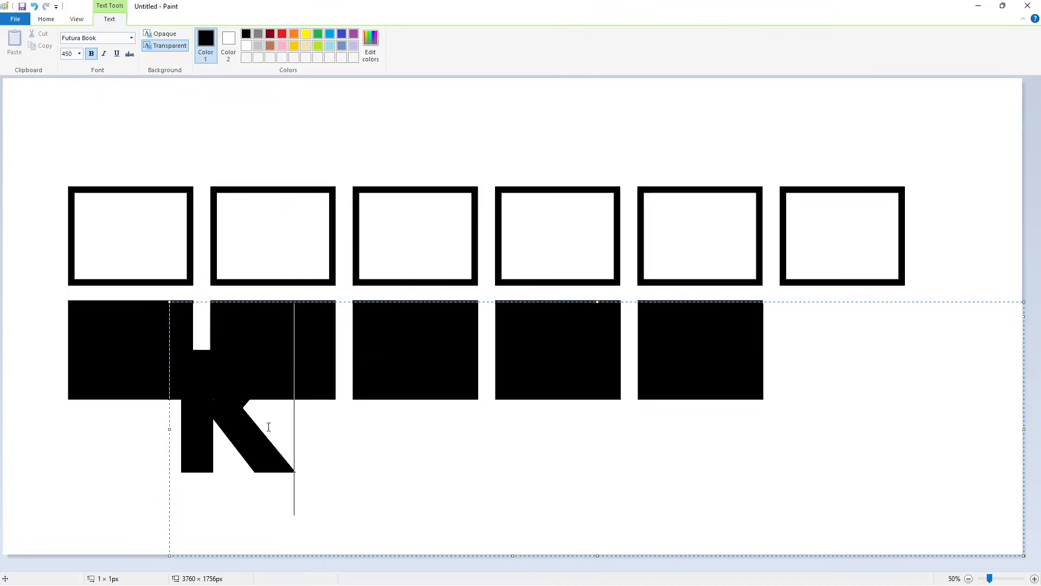
# Step: Turn off bold for the letter K and set its font size to 400
pyautogui.hotkey('ctrl', 'a')
pyautogui.click(91, 53)
pyautogui.click(80, 54)
pyautogui.write('400')
pyautogui.press('Return')
pyautogui.click(257, 374)
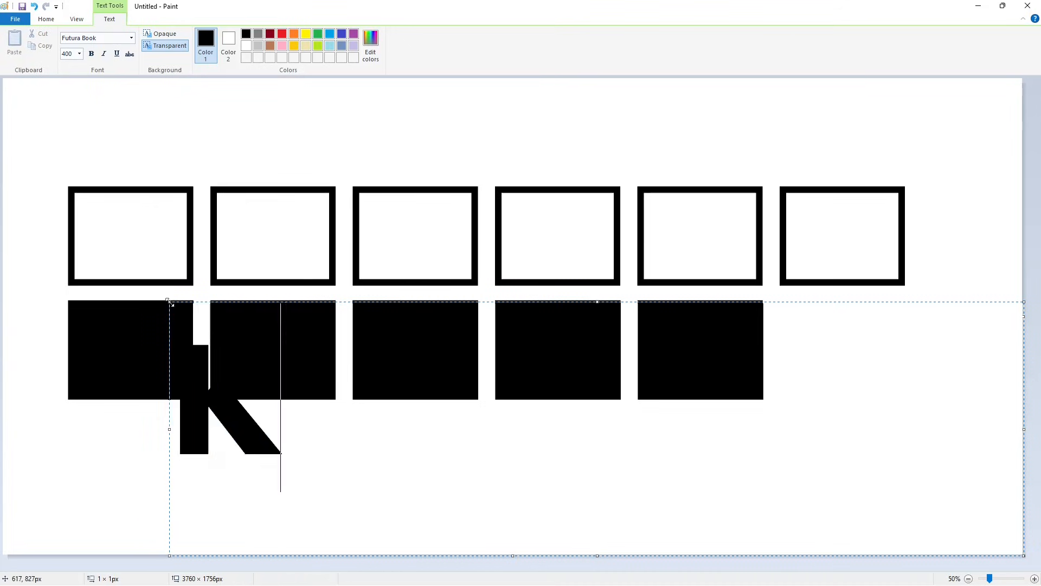
# Step: Extend the text box so the K starts over the first black rectangle, and set its font size to 350
pyautogui.moveTo(170, 302); pyautogui.dragTo(63, 270)
pyautogui.hotkey('ctrl', 'a')
pyautogui.click(79, 54)
pyautogui.write('350')
pyautogui.press('Return')
pyautogui.click(54, 139)
# Step: Recolor the K indigo and add the letter C after it
pyautogui.hotkey('ctrl', 'a')
pyautogui.click(342, 34)
pyautogui.click(53, 254)
pyautogui.write('C')
# Step: Set the letters' font size to 320 and add the letter O after KC
pyautogui.hotkey('ctrl', 'a')
pyautogui.click(79, 54)
pyautogui.write('320')
pyautogui.press('Return')
pyautogui.write('O')
pyautogui.hotkey('ctrl', 'a')
pyautogui.click(277, 334)
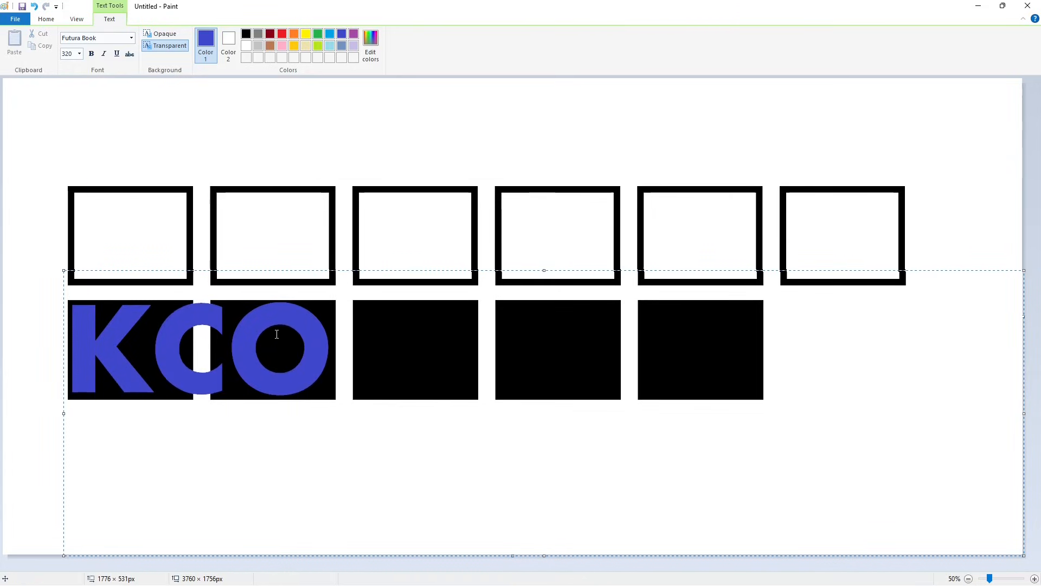
# Step: Set the font size of the KCO text to 330
pyautogui.hotkey('ctrl', 'a')
pyautogui.click(79, 54)
pyautogui.write('330')
pyautogui.press('Return')
pyautogui.click(386, 388)
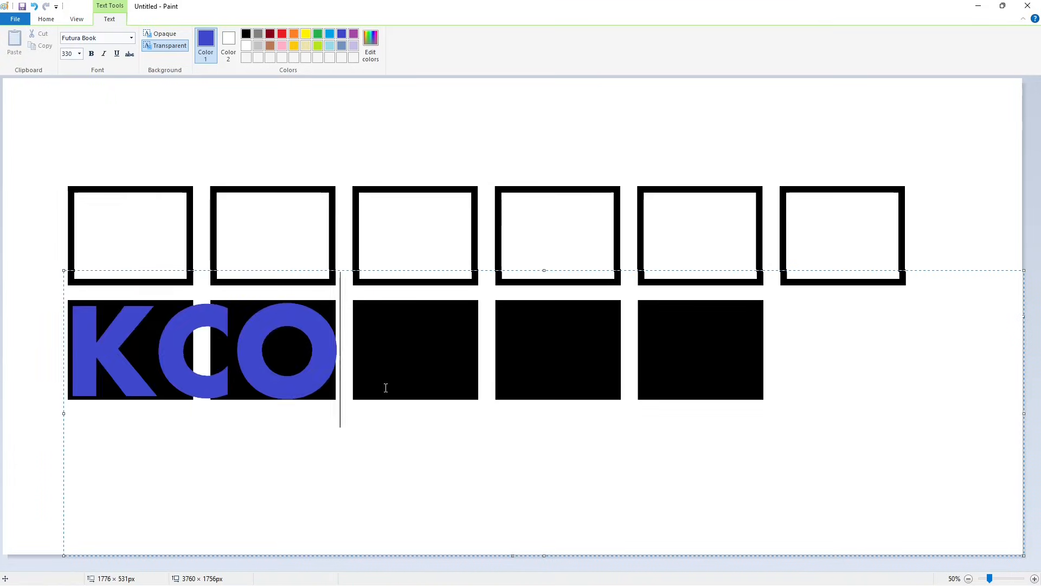
# Step: Reduce the text to the single letter K and place it on the blank canvas below the black rectangles
pyautogui.moveTo(64, 270); pyautogui.dragTo(377, 539)
pyautogui.press('BackSpace')
pyautogui.press('BackSpace')
pyautogui.click(122, 445)
# Step: Copy the indigo K into the first outlined rectangle, nudging it left until it meets the frame's left side
pyautogui.click(71, 41)
pyautogui.hotkey('ctrl', 'c')
pyautogui.hotkey('ctrl', 'v')
pyautogui.moveTo(83, 107); pyautogui.dragTo(129, 208)
pyautogui.press('Left')
pyautogui.press('Left')
pyautogui.press('Left')
pyautogui.press('Left')
pyautogui.press('Left')
pyautogui.press('Left')
pyautogui.press('Left')
pyautogui.press('Left')
pyautogui.press('Left')
pyautogui.press('Left')
pyautogui.press('Left')
pyautogui.press('Left')
pyautogui.press('Left')
pyautogui.press('Left')
pyautogui.press('Left')
pyautogui.press('Left')
pyautogui.press('Left')
pyautogui.press('Left')
pyautogui.press('Left')
pyautogui.press('Left')
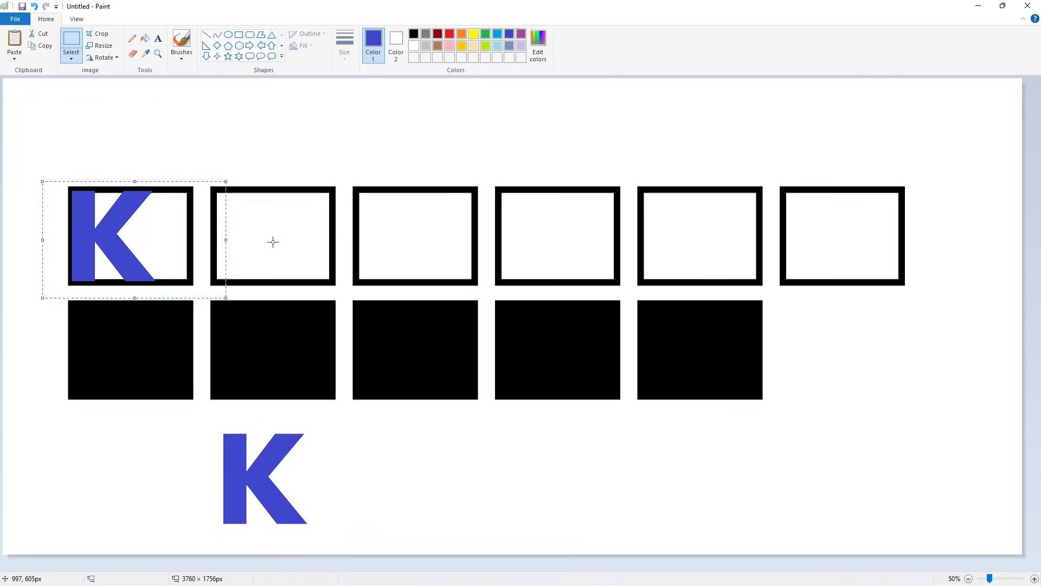
# Step: Fill the K in the first outlined rectangle with black
pyautogui.click(145, 38)
pyautogui.click(413, 34)
pyautogui.click(120, 206)
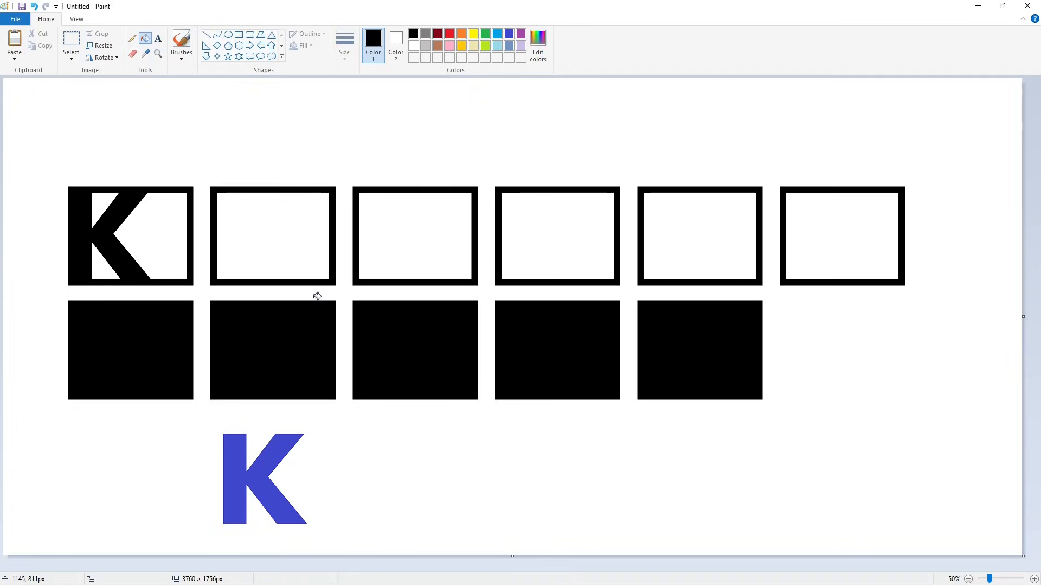
# Step: Draw a rectangle of about 311 × 255 px inside the second outlined frame and fill it lavender
pyautogui.click(238, 34)
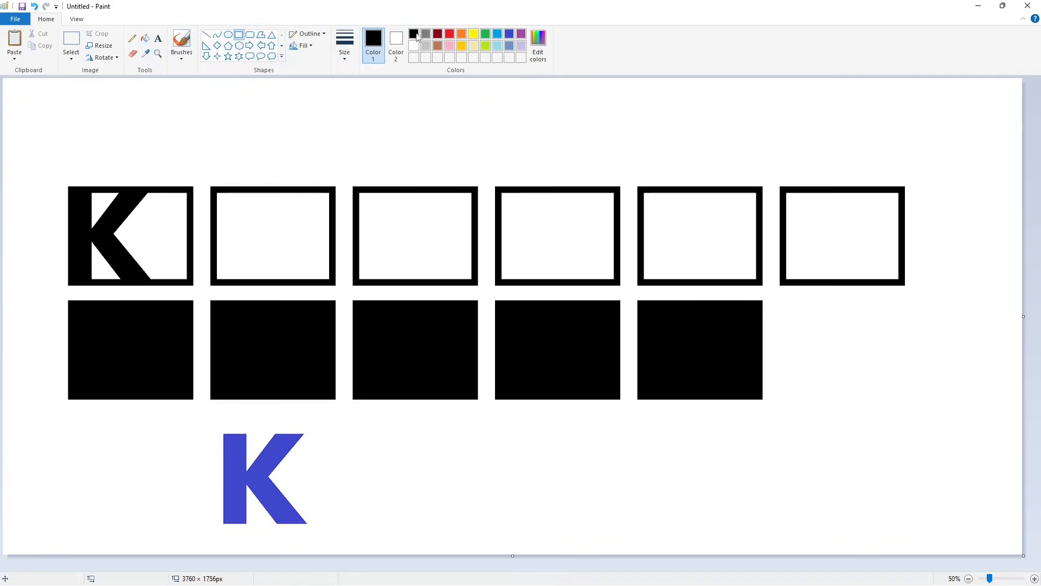
pyautogui.moveTo(233, 199); pyautogui.dragTo(317, 269)
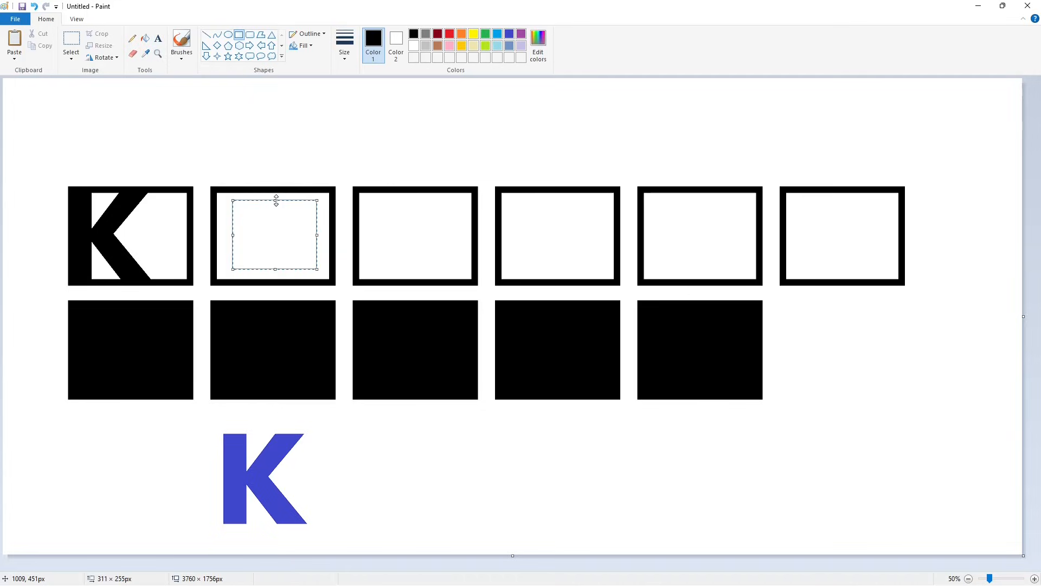
pyautogui.click(408, 212)
pyautogui.click(145, 39)
pyautogui.click(293, 222)
pyautogui.click(522, 46)
pyautogui.click(303, 210)
# Step: Draw thin black guide lines for a serif letter L over the lavender area, with a small rectangle for its tail
pyautogui.click(206, 35)
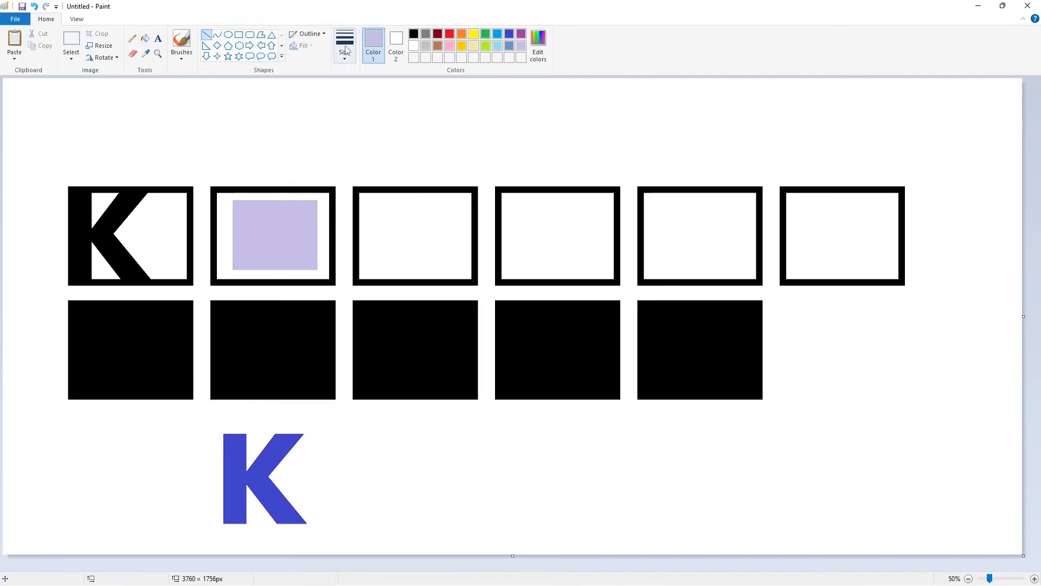
pyautogui.click(414, 34)
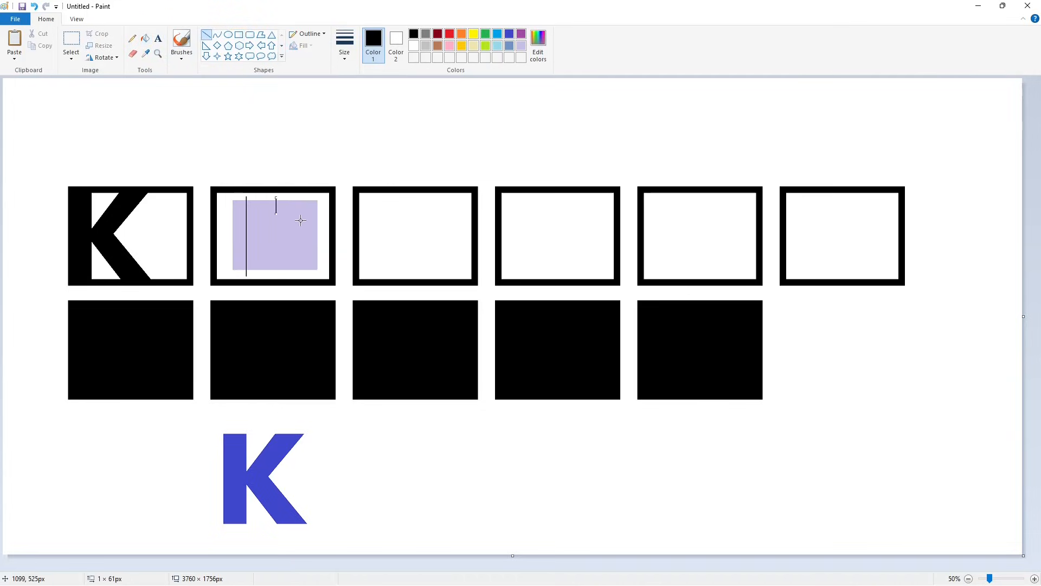
pyautogui.moveTo(246, 208); pyautogui.dragTo(286, 208)
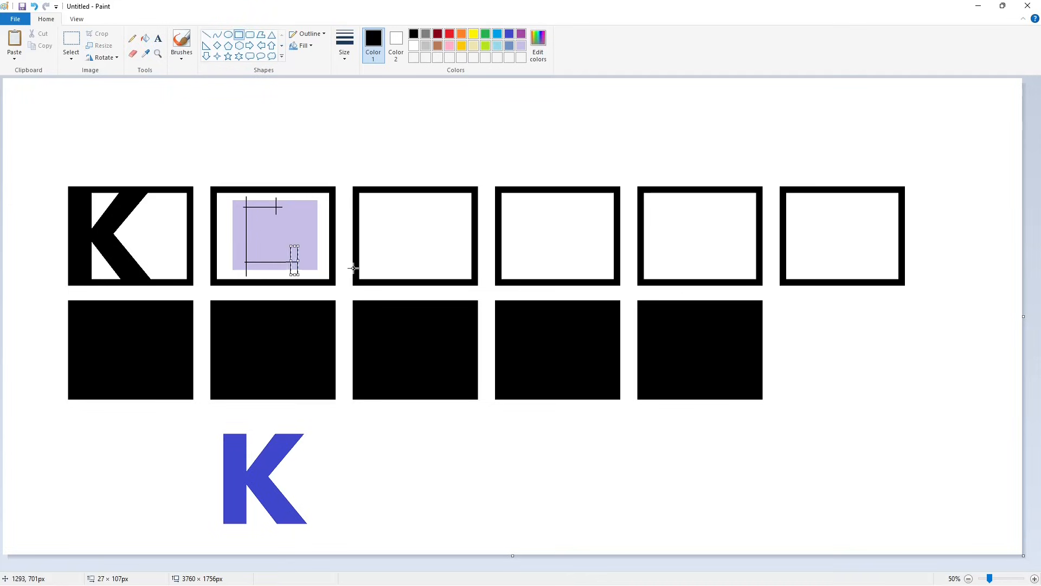
pyautogui.moveTo(269, 206); pyautogui.dragTo(268, 265)
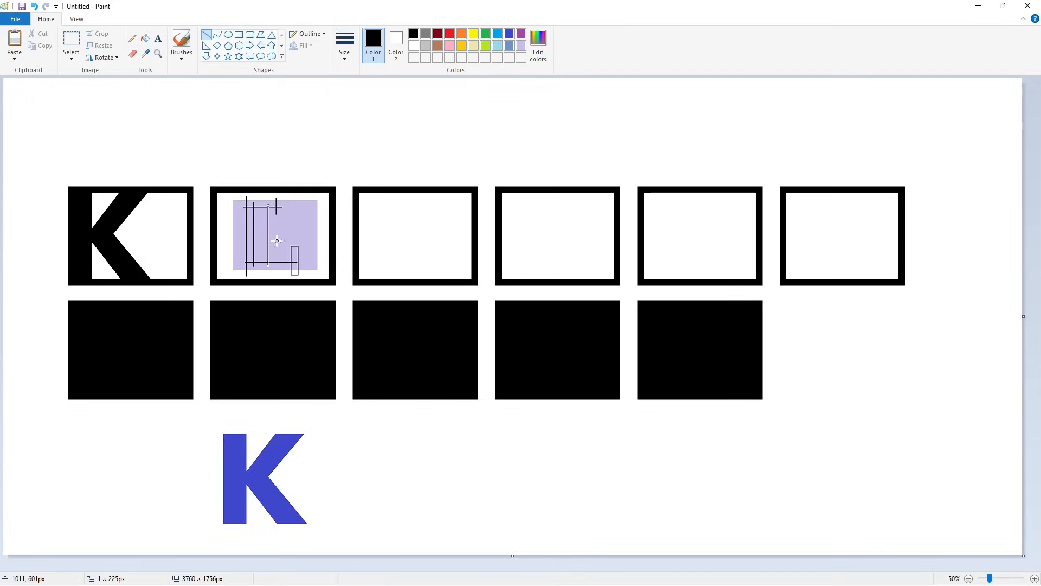
# Step: Fill the L's stem, upper serif, base and tail with black
pyautogui.click(1034, 579)
pyautogui.click(146, 38)
pyautogui.click(341, 330)
pyautogui.click(340, 388)
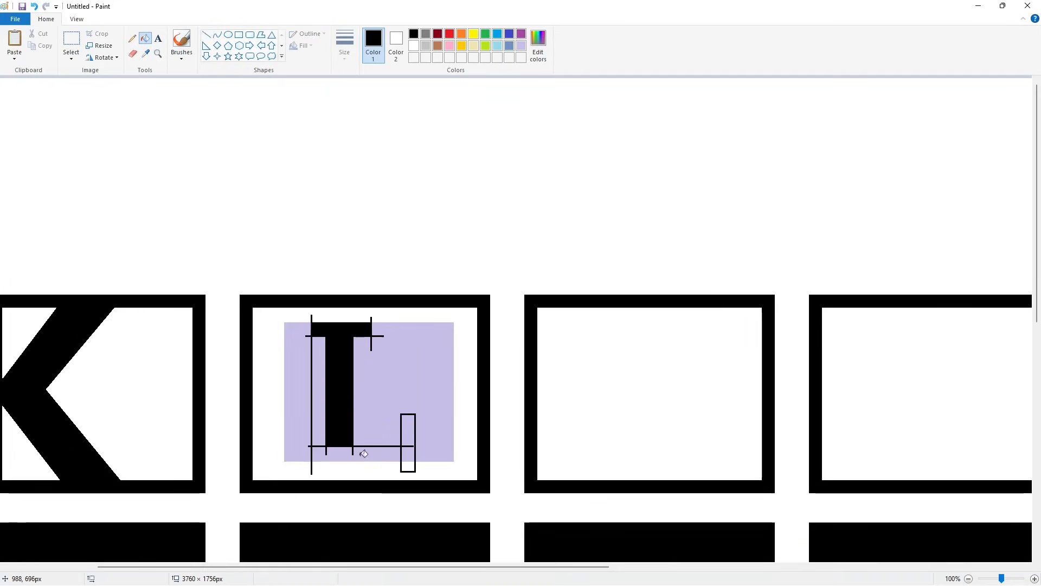
pyautogui.click(358, 454)
pyautogui.click(406, 430)
# Step: Fill the remaining lavender areas around the L with white
pyautogui.click(414, 46)
pyautogui.click(390, 347)
pyautogui.click(319, 380)
pyautogui.click(298, 374)
# Step: Erase the leftover guide lines around the L with thicker white lines and white fills
pyautogui.click(207, 35)
pyautogui.click(344, 46)
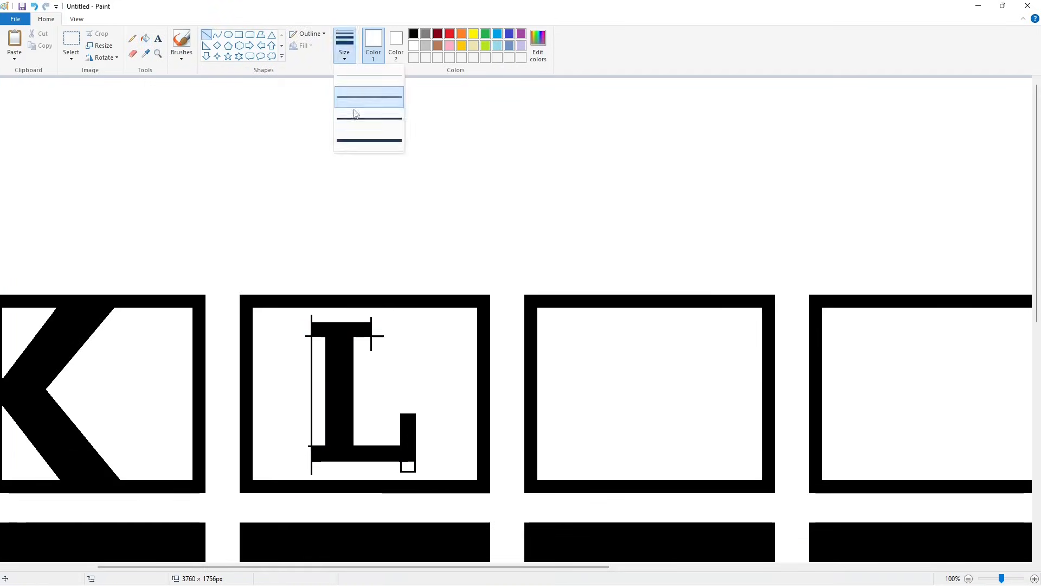
pyautogui.click(356, 118)
pyautogui.moveTo(308, 322); pyautogui.dragTo(308, 471)
pyautogui.moveTo(377, 325); pyautogui.dragTo(377, 349)
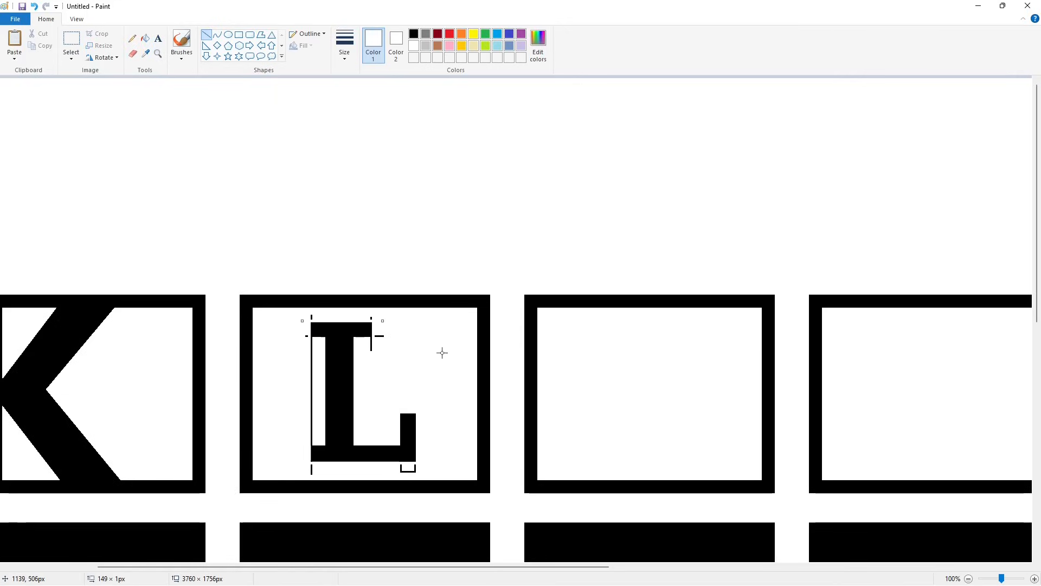
pyautogui.click(384, 354)
pyautogui.moveTo(295, 444); pyautogui.dragTo(320, 444)
pyautogui.moveTo(361, 341); pyautogui.dragTo(403, 341)
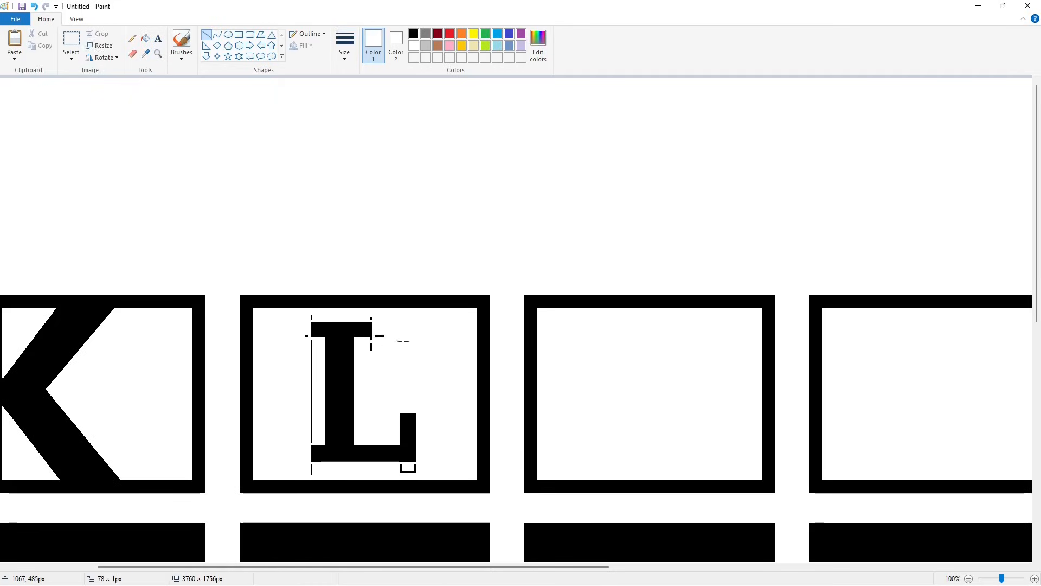
pyautogui.click(145, 38)
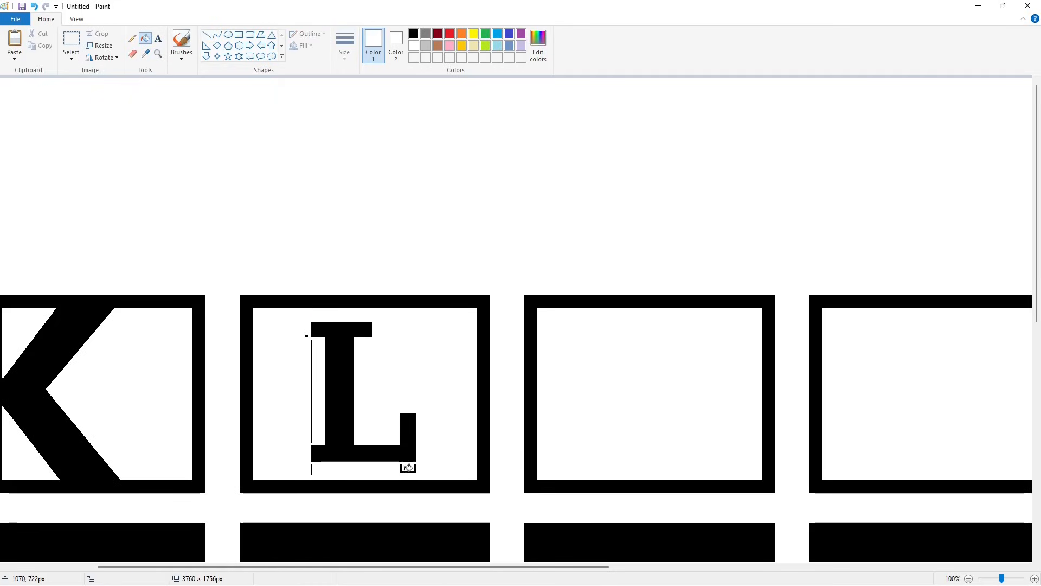
pyautogui.click(310, 335)
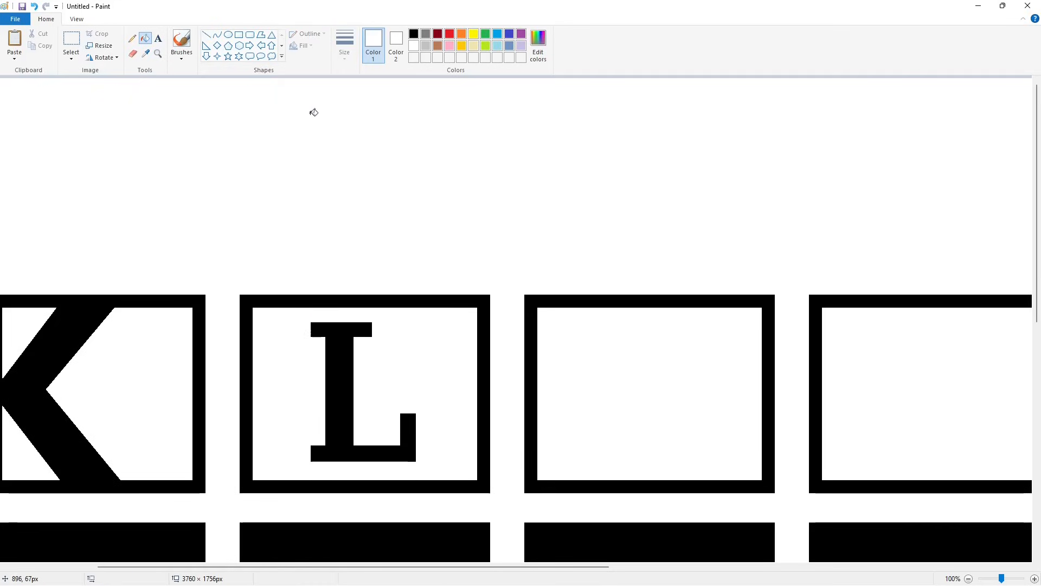
# Step: Draw a small purple circle outline beside the L and try a copy of it under the upper-left serif
pyautogui.click(228, 35)
pyautogui.click(521, 33)
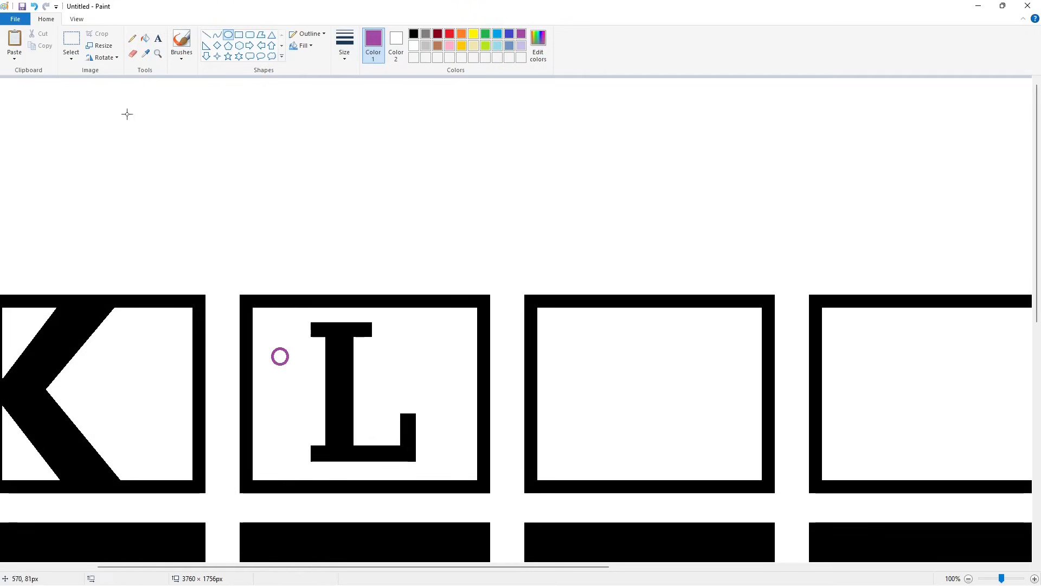
pyautogui.click(71, 43)
pyautogui.moveTo(264, 333)
pyautogui.mouseDown()
pyautogui.moveTo(297, 374)
pyautogui.moveTo(316, 348)
pyautogui.mouseUp()
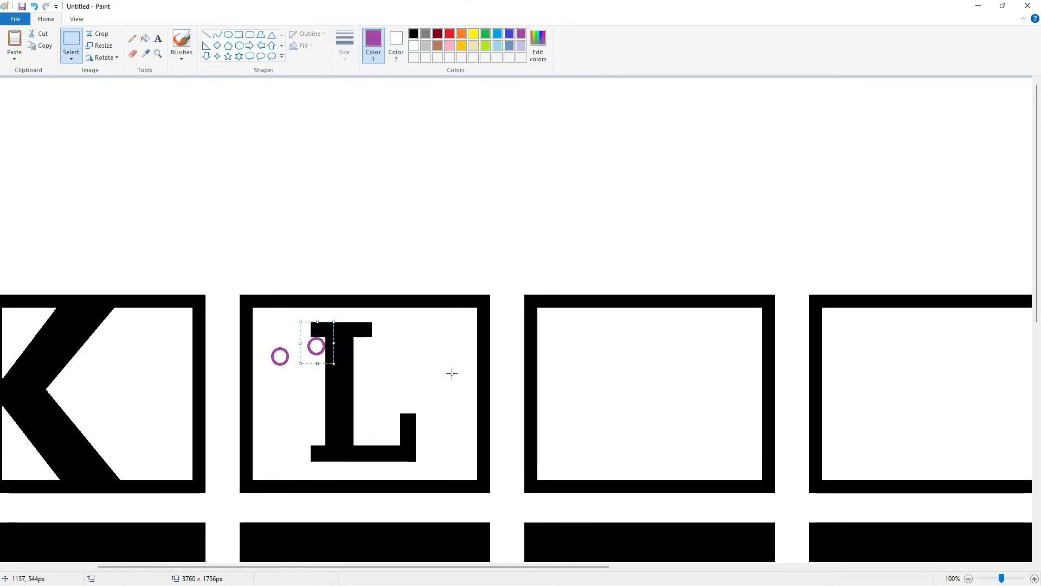
# Step: Draw a smaller purple circle outline beside the L and place a copy in the corner under its upper-left serif
pyautogui.click(229, 34)
pyautogui.moveTo(265, 313); pyautogui.dragTo(289, 342)
pyautogui.click(71, 44)
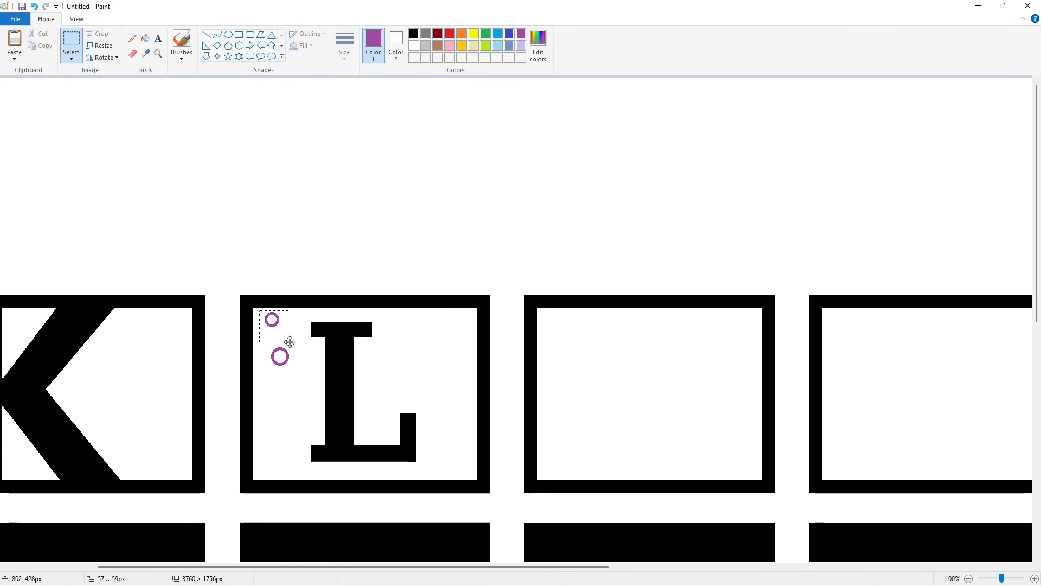
pyautogui.hotkey('ctrl', 'c')
pyautogui.hotkey('ctrl', 'v')
pyautogui.moveTo(20, 92)
pyautogui.mouseDown()
pyautogui.moveTo(317, 358)
pyautogui.moveTo(323, 350)
pyautogui.mouseUp()
# Step: Round the corner under the L's upper-left serif by filling outside the circle black and the circle itself white
pyautogui.click(145, 38)
pyautogui.click(413, 34)
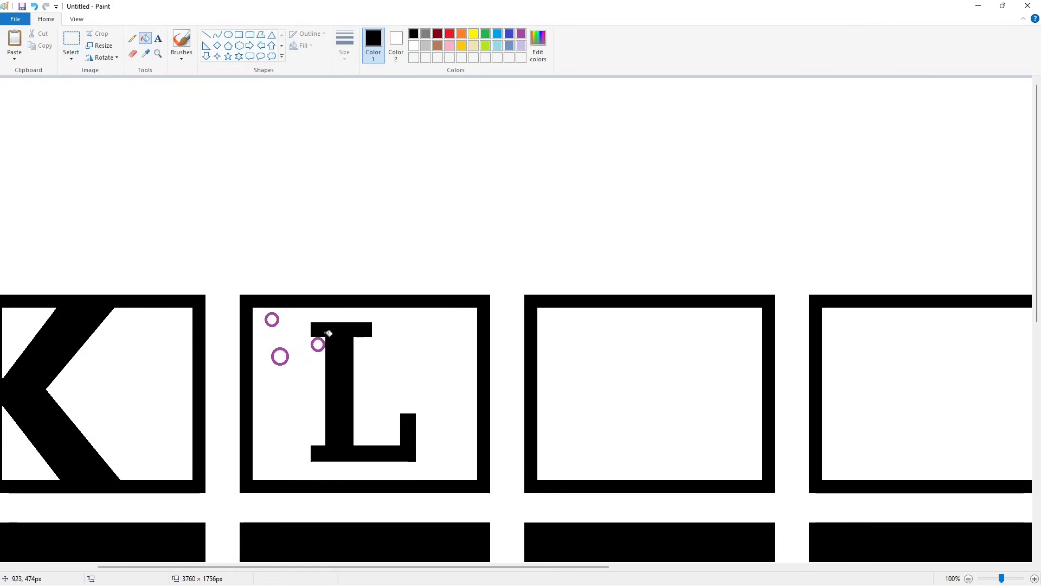
pyautogui.click(324, 343)
# Step: Place copies of the small circle in the L's remaining inner corners and at the top of its tail
pyautogui.hotkey('ctrl', 'v')
pyautogui.moveTo(23, 96); pyautogui.dragTo(367, 353)
pyautogui.click(448, 346)
pyautogui.hotkey('ctrl', 'v')
pyautogui.moveTo(22, 95); pyautogui.dragTo(324, 446)
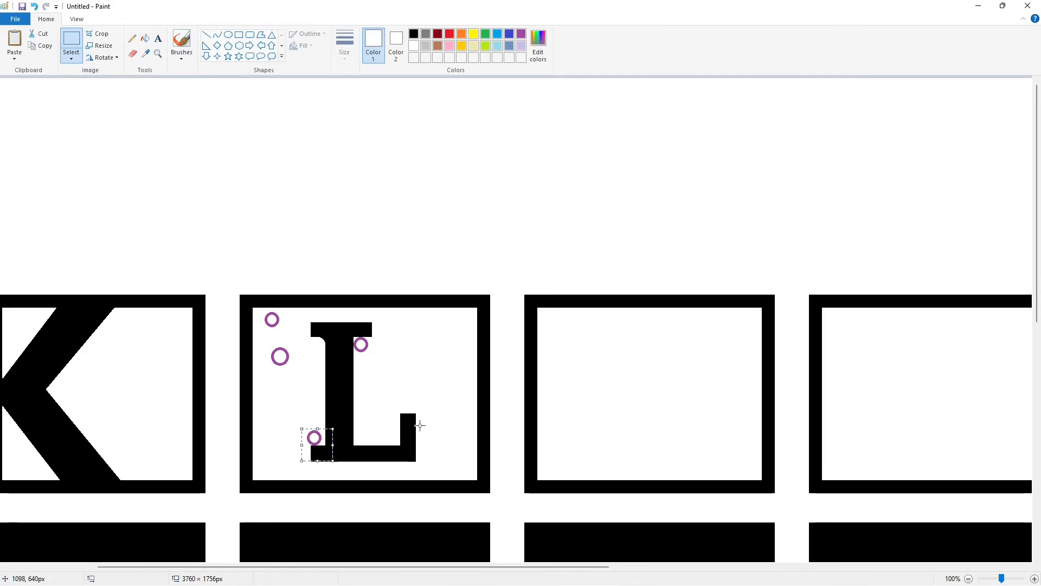
pyautogui.hotkey('ctrl', 'v')
pyautogui.moveTo(16, 86); pyautogui.dragTo(364, 436)
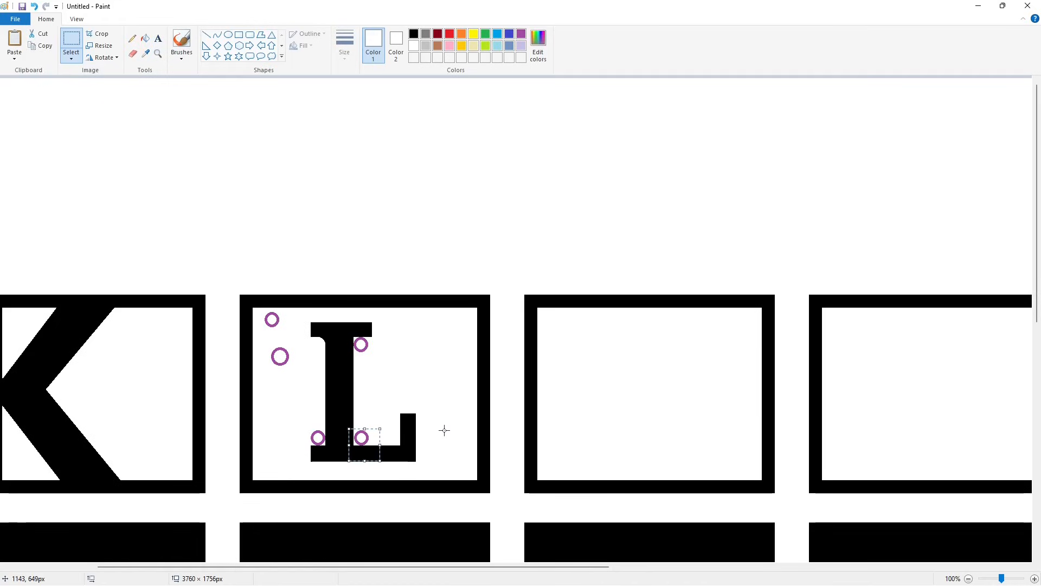
pyautogui.hotkey('ctrl', 'v')
pyautogui.moveTo(22, 94); pyautogui.dragTo(400, 445)
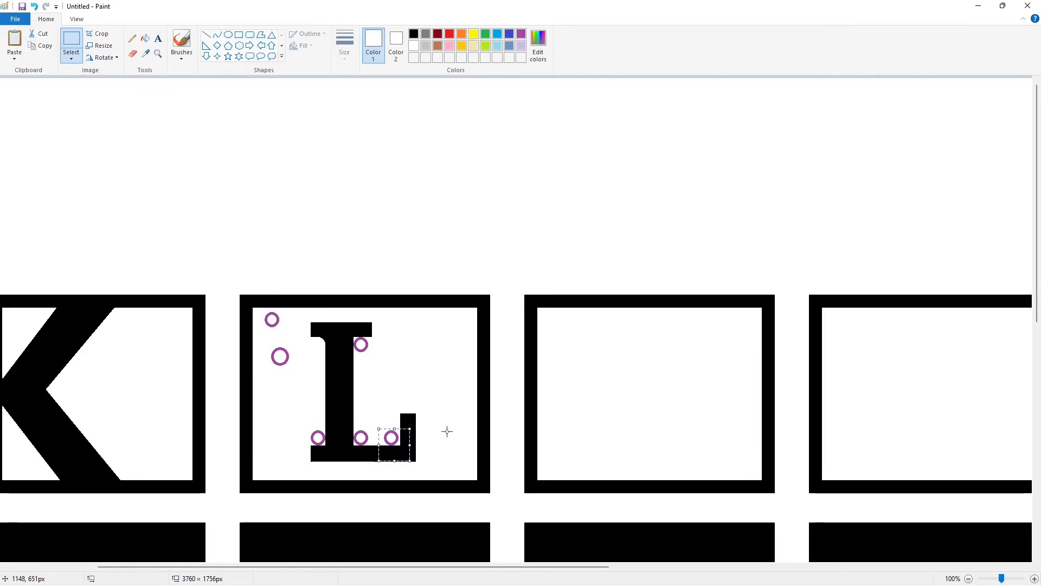
pyautogui.hotkey('ctrl', 'v')
pyautogui.moveTo(16, 91); pyautogui.dragTo(407, 425)
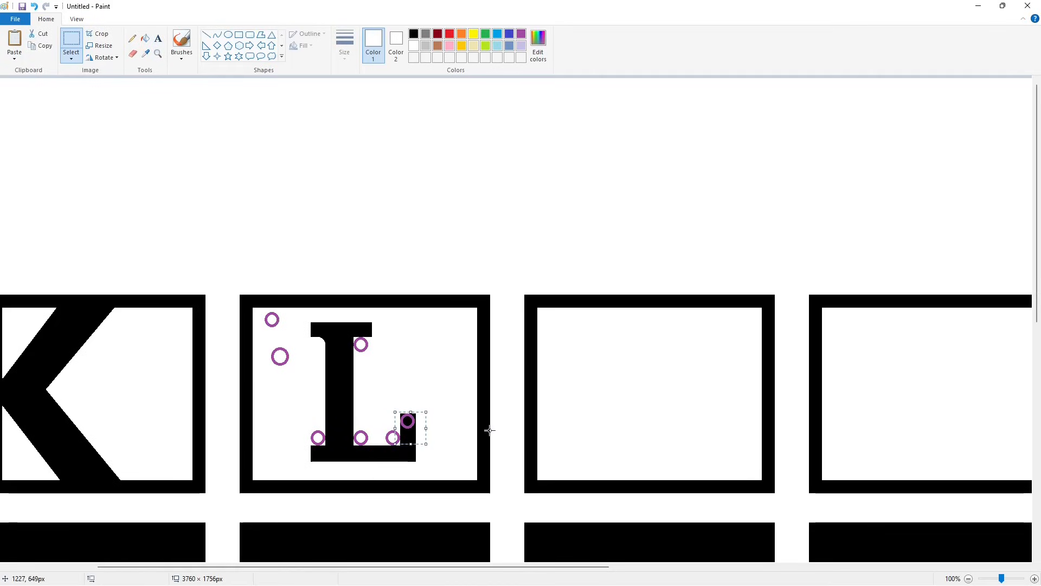
# Step: Round the L's remaining corners with black and white fills, and clear all purple circles from the frame
pyautogui.click(145, 38)
pyautogui.click(413, 34)
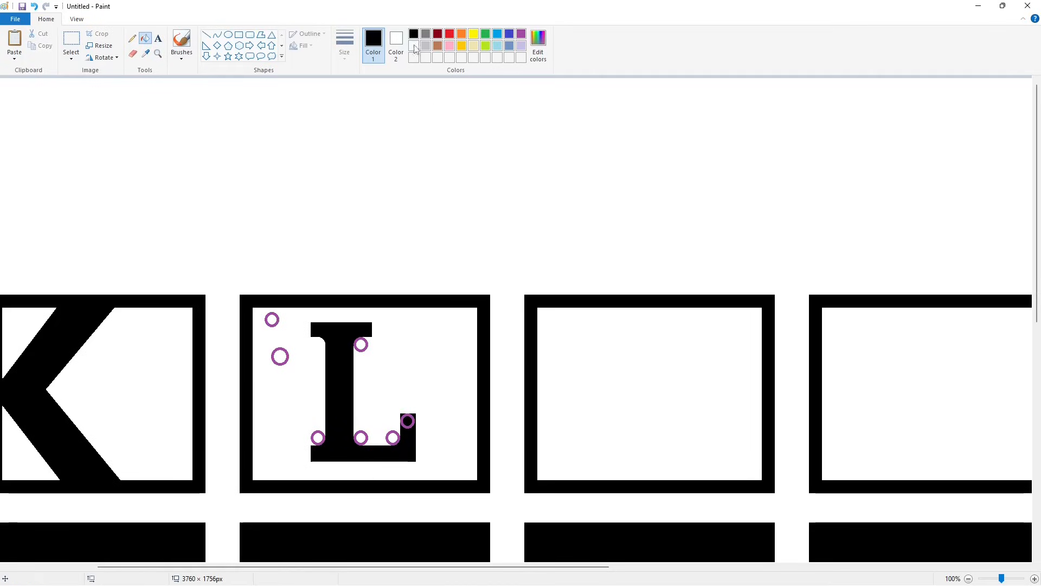
pyautogui.click(415, 45)
pyautogui.click(521, 34)
pyautogui.click(448, 351)
pyautogui.hotkey('ctrl', 'z')
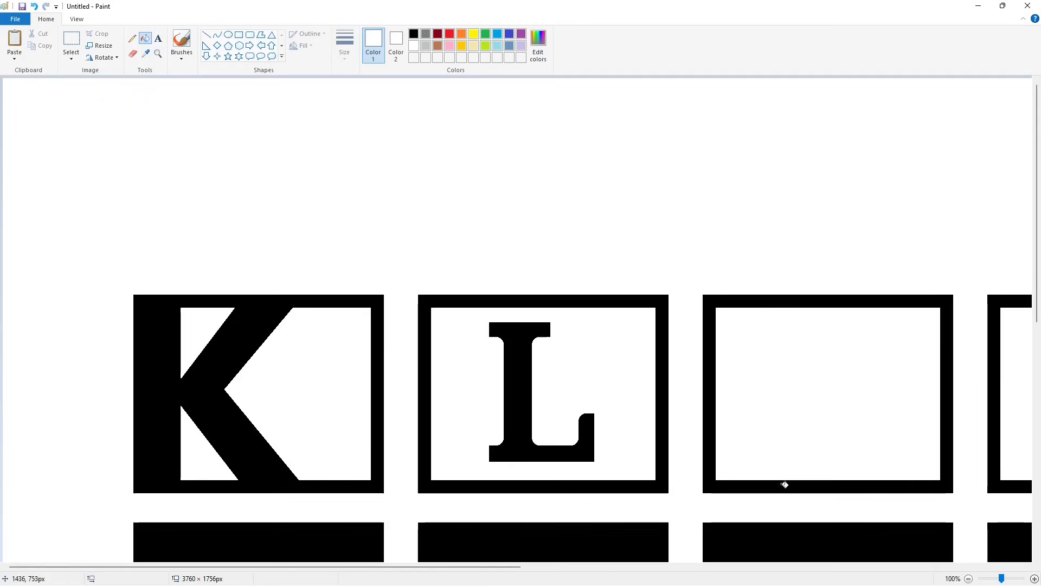
# Step: Trim the right end of the L's upper serif with a vertical white line
pyautogui.click(206, 34)
pyautogui.moveTo(548, 320); pyautogui.dragTo(547, 356)
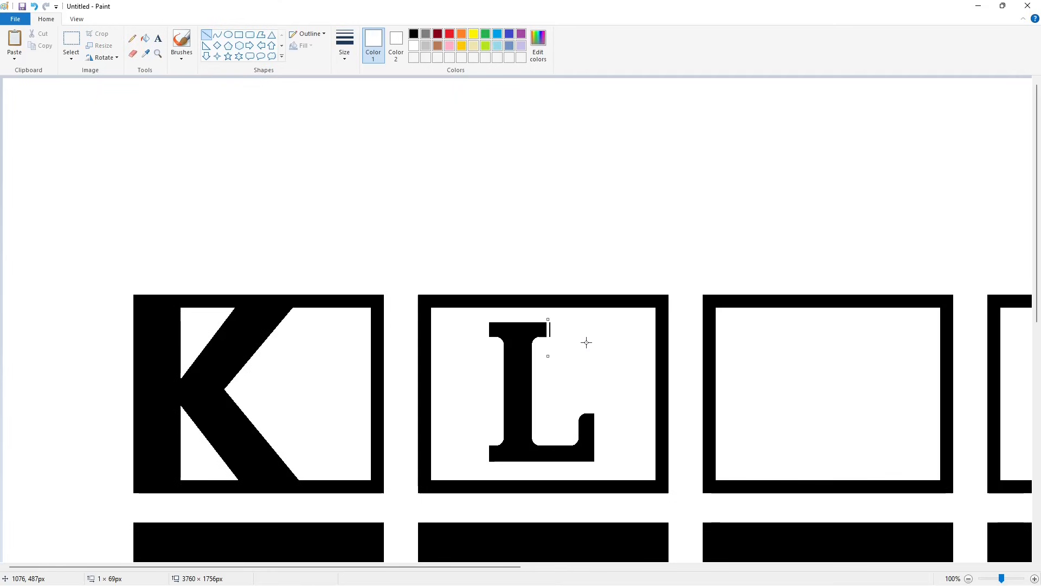
pyautogui.click(968, 578)
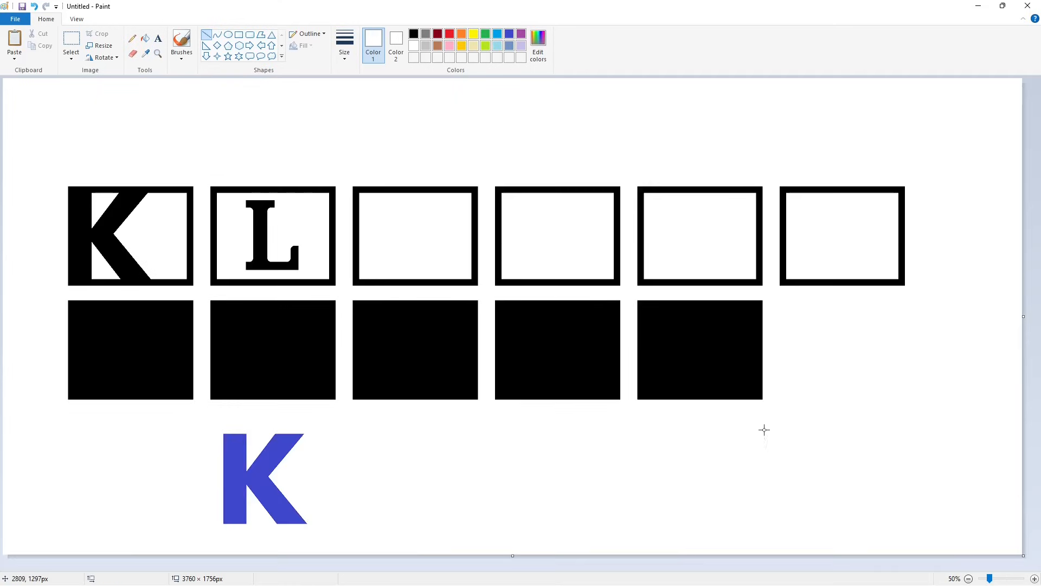
# Step: Start a black text box above the third outlined rectangle and try the letter a in Arial
pyautogui.click(158, 39)
pyautogui.click(414, 34)
pyautogui.click(370, 84)
pyautogui.click(131, 38)
pyautogui.moveTo(156, 68); pyautogui.dragTo(158, 78)
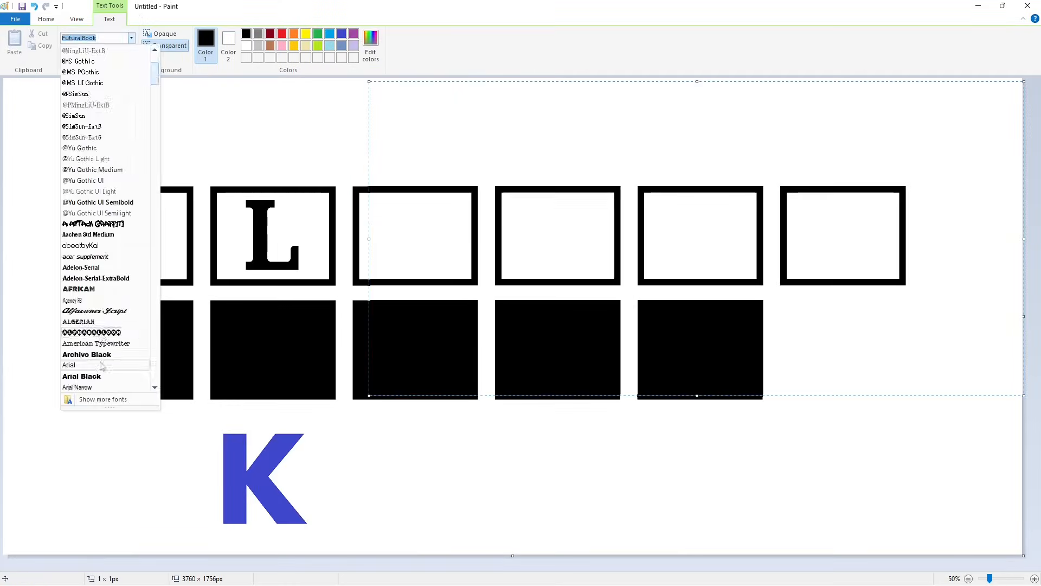
pyautogui.click(102, 365)
pyautogui.write('A')
pyautogui.press('BackSpace')
pyautogui.write('a')
pyautogui.press('BackSpace')
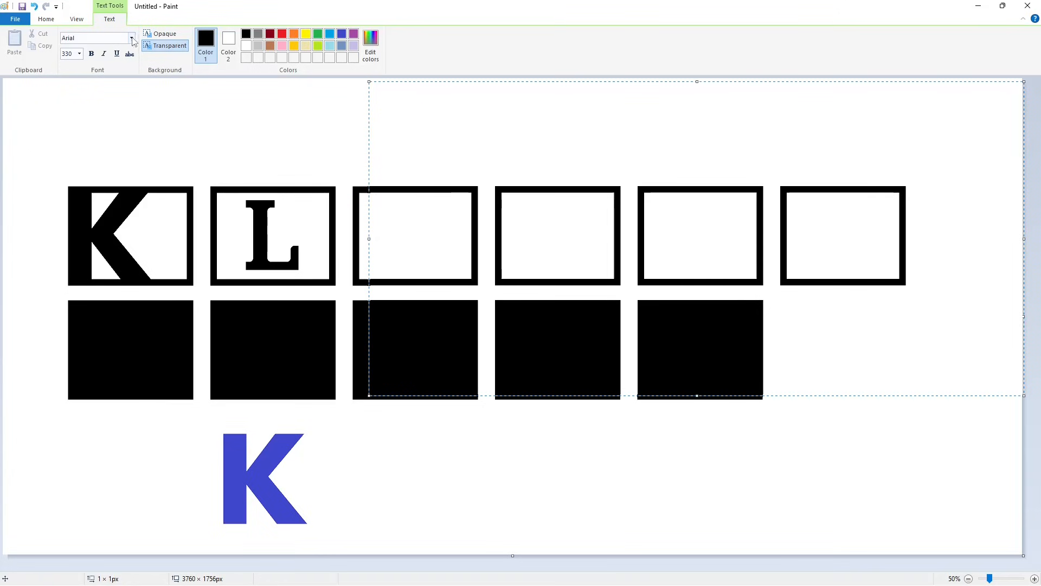
# Step: Enter the letter a and format it in Times New Roman without bold
pyautogui.click(131, 38)
pyautogui.scroll(-10, 118, 270)
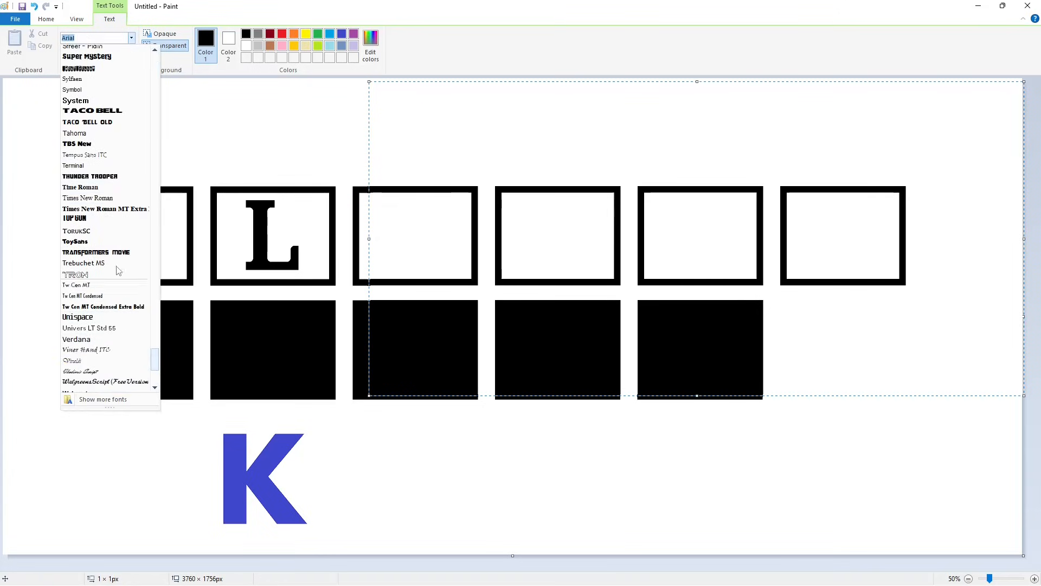
pyautogui.click(120, 198)
pyautogui.write('a')
pyautogui.doubleClick(381, 101)
pyautogui.click(131, 38)
pyautogui.click(115, 375)
pyautogui.click(131, 38)
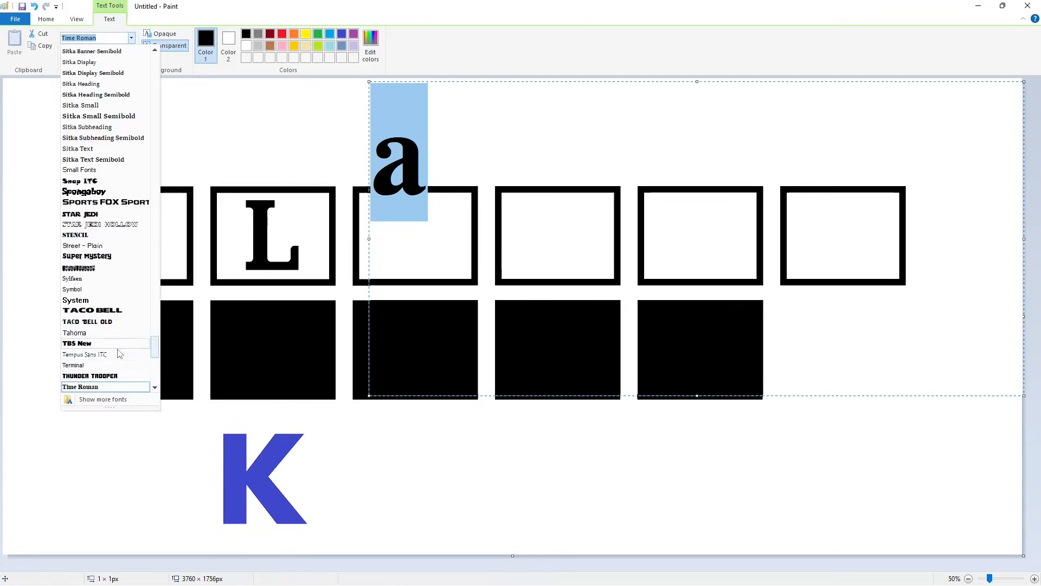
pyautogui.scroll(-1, 119, 353)
pyautogui.click(118, 364)
pyautogui.click(91, 54)
# Step: Move the letter a into the third outlined rectangle and set its font size to 300
pyautogui.click(407, 109)
pyautogui.moveTo(370, 82); pyautogui.dragTo(389, 156)
pyautogui.doubleClick(412, 217)
pyautogui.click(80, 53)
pyautogui.write('300')
pyautogui.press('Return')
pyautogui.click(442, 233)
pyautogui.click(336, 133)
# Step: Cut and paste the letter a, skew it horizontally by 15 degrees, and center it in the third outlined rectangle
pyautogui.click(71, 39)
pyautogui.moveTo(387, 202); pyautogui.dragTo(448, 266)
pyautogui.hotkey('ctrl', 'x')
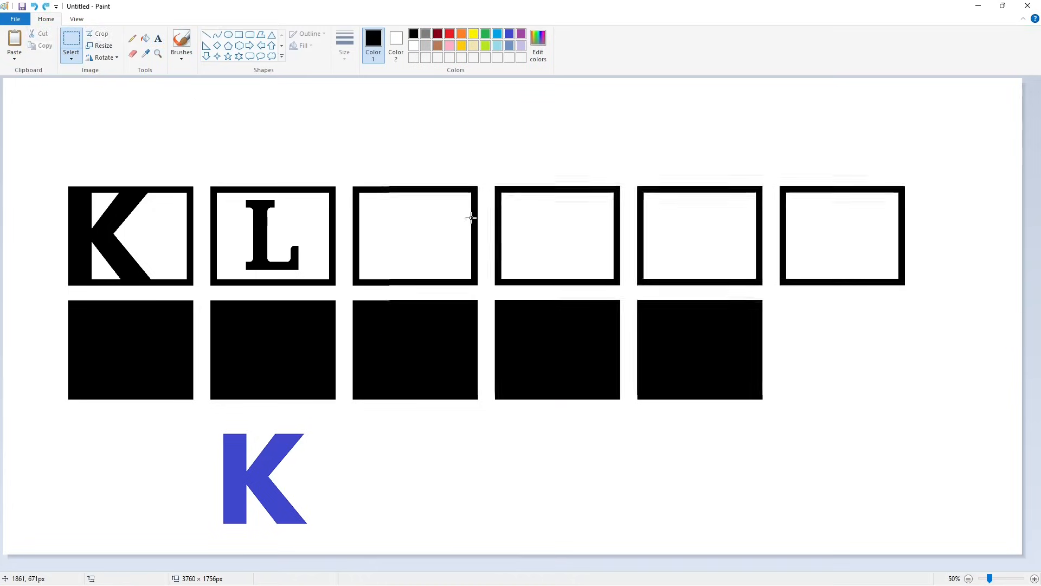
pyautogui.hotkey('ctrl', 'v')
pyautogui.hotkey('ctrl', 'w')
pyautogui.doubleClick(141, 189)
pyautogui.write('15')
pyautogui.click(87, 246)
pyautogui.moveTo(44, 110); pyautogui.dragTo(422, 233)
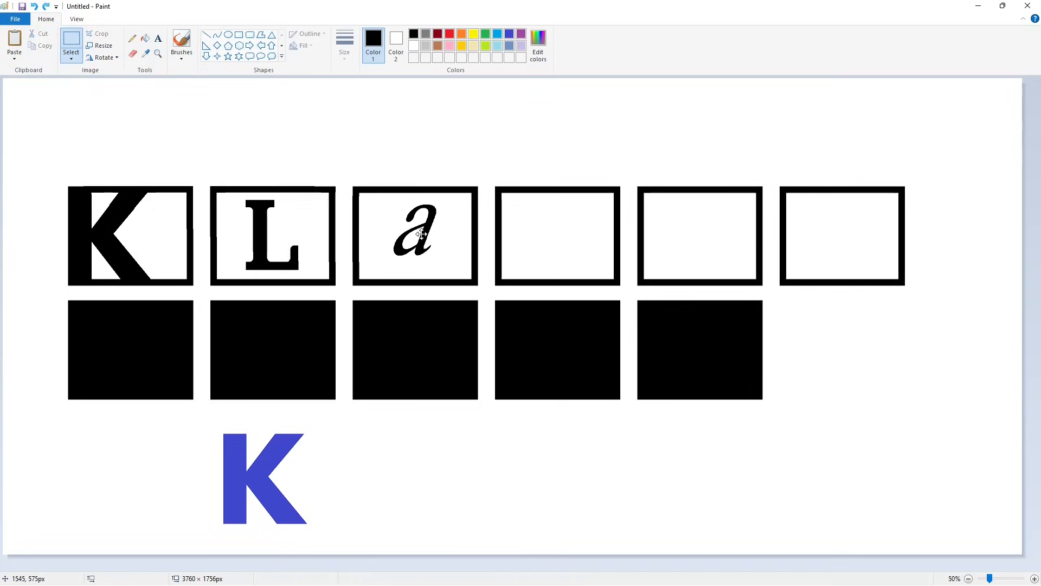
pyautogui.click(601, 302)
# Step: Start a text box over the fourth outlined rectangle and choose the abeatbyKai font
pyautogui.click(157, 38)
pyautogui.click(477, 205)
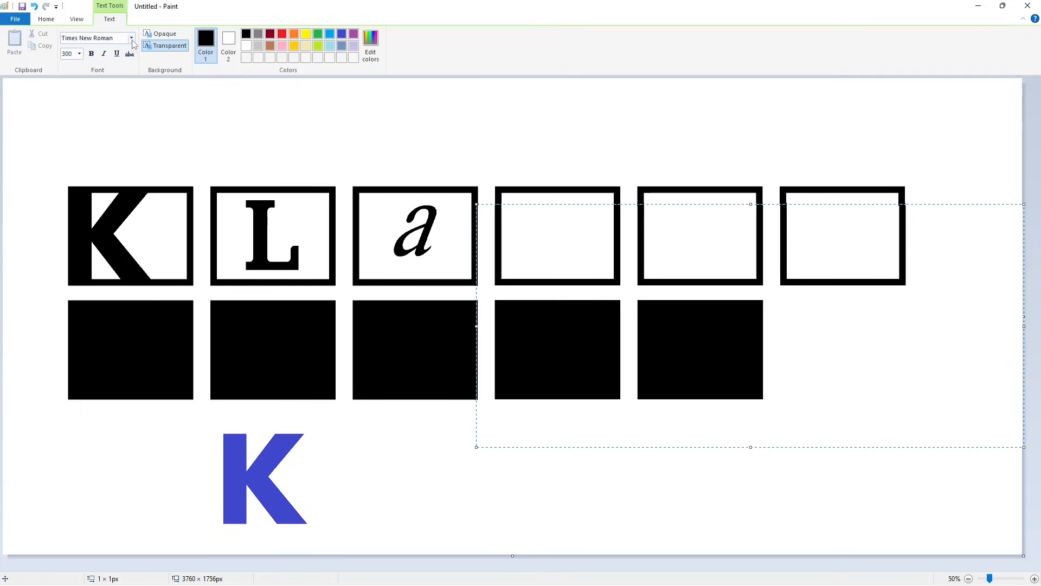
pyautogui.click(131, 37)
pyautogui.scroll(10, 112, 263)
pyautogui.scroll(-8, 111, 266)
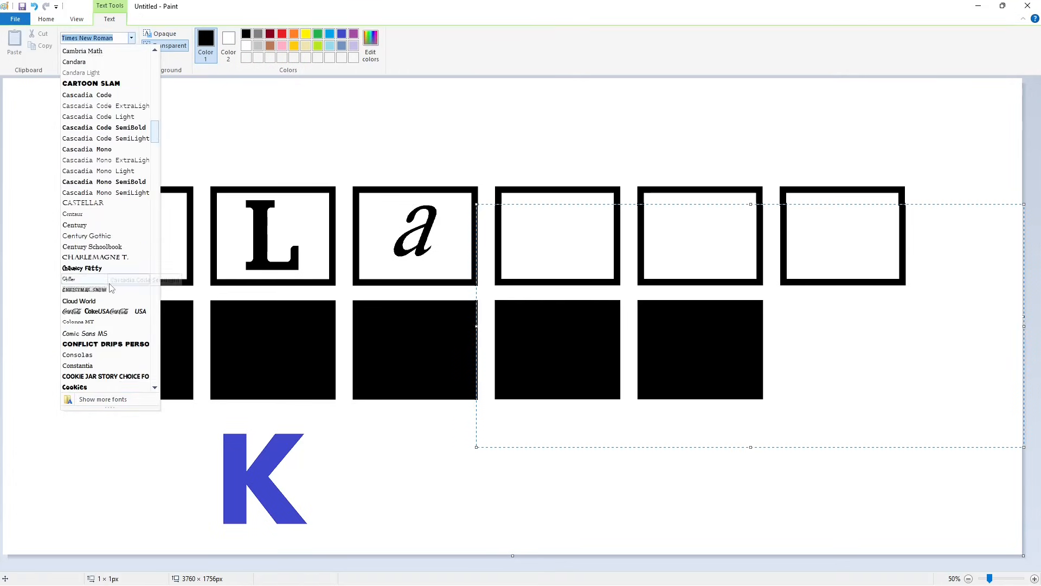
pyautogui.scroll(20, 114, 295)
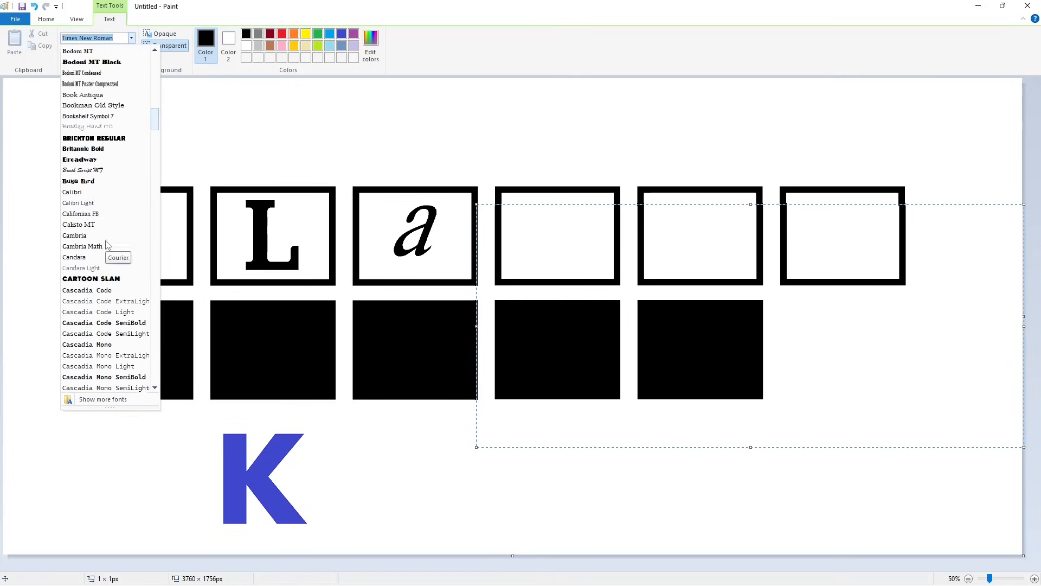
pyautogui.scroll(10, 110, 295)
pyautogui.click(110, 296)
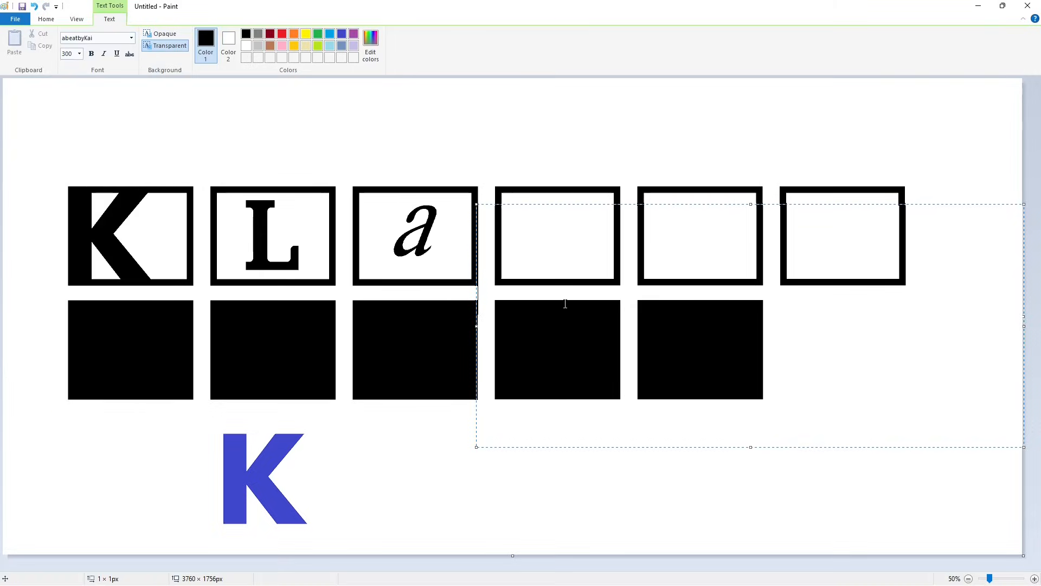
# Step: Enter the letter S in the fourth outlined rectangle and set its font size to 350
pyautogui.write('$')
pyautogui.press('BackSpace')
pyautogui.moveTo(477, 204); pyautogui.dragTo(504, 170)
pyautogui.write('S')
pyautogui.hotkey('ctrl', 'a')
pyautogui.click(80, 53)
pyautogui.write('350')
pyautogui.press('Return')
# Step: Try a font size of 362 for the letter S and settle on 360
pyautogui.click(592, 238)
pyautogui.moveTo(591, 237); pyautogui.dragTo(437, 235)
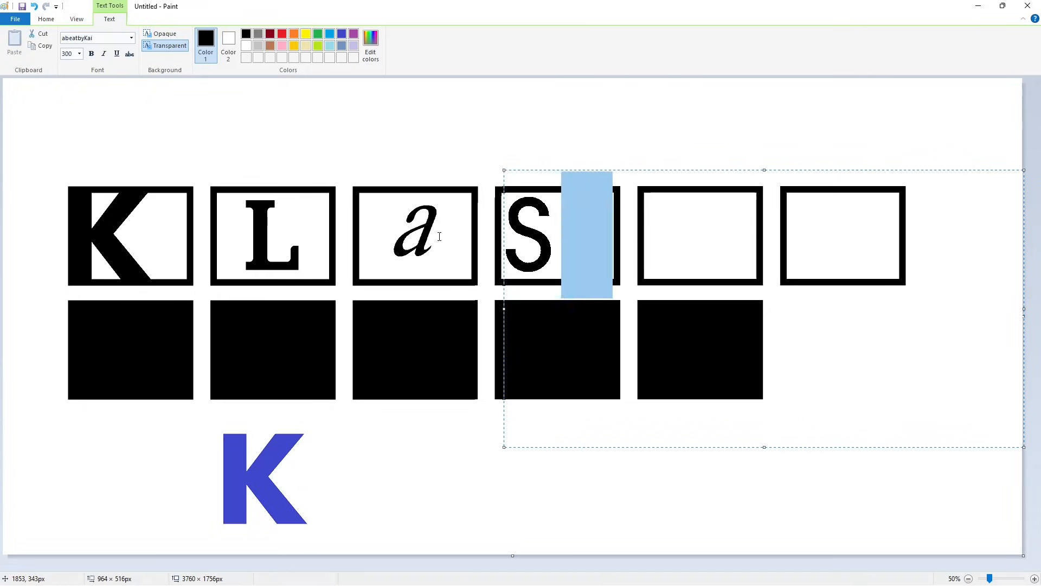
pyautogui.click(80, 55)
pyautogui.write('362')
pyautogui.press('Return')
pyautogui.click(579, 247)
pyautogui.moveTo(579, 247); pyautogui.dragTo(477, 241)
pyautogui.click(79, 55)
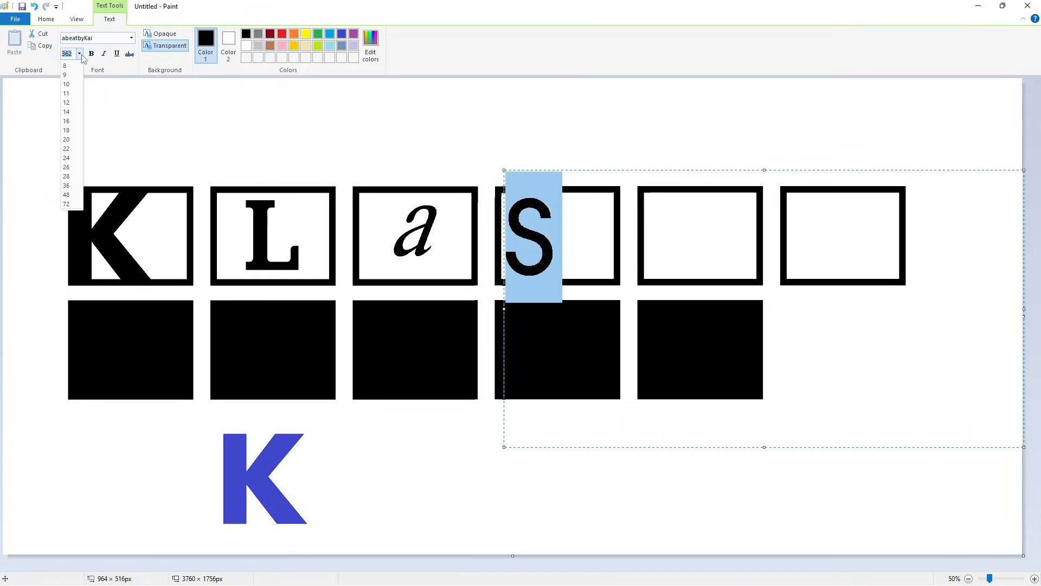
pyautogui.write('360')
pyautogui.press('Return')
pyautogui.click(575, 253)
pyautogui.click(324, 158)
# Step: Cut and paste the letter S and reposition it inside the fourth outlined rectangle
pyautogui.moveTo(504, 170); pyautogui.dragTo(580, 185)
pyautogui.click(71, 39)
pyautogui.hotkey('ctrl', 'x')
pyautogui.hotkey('ctrl', 'v')
pyautogui.moveTo(57, 131); pyautogui.dragTo(533, 231)
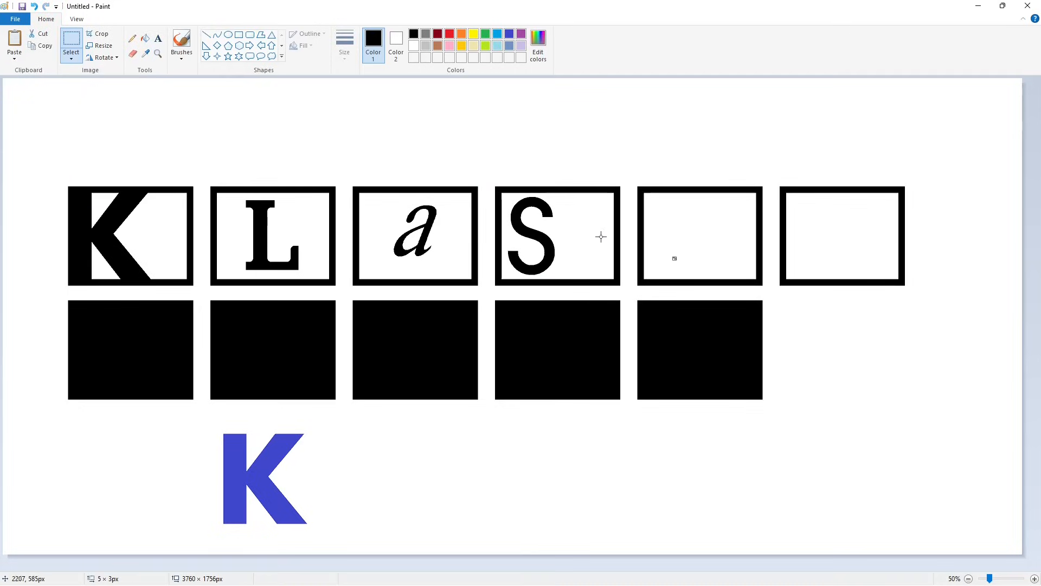
# Step: Draw a jagged polygon letter K about 267 × 263 px in the fifth outlined rectangle and fill it with black
pyautogui.click(261, 35)
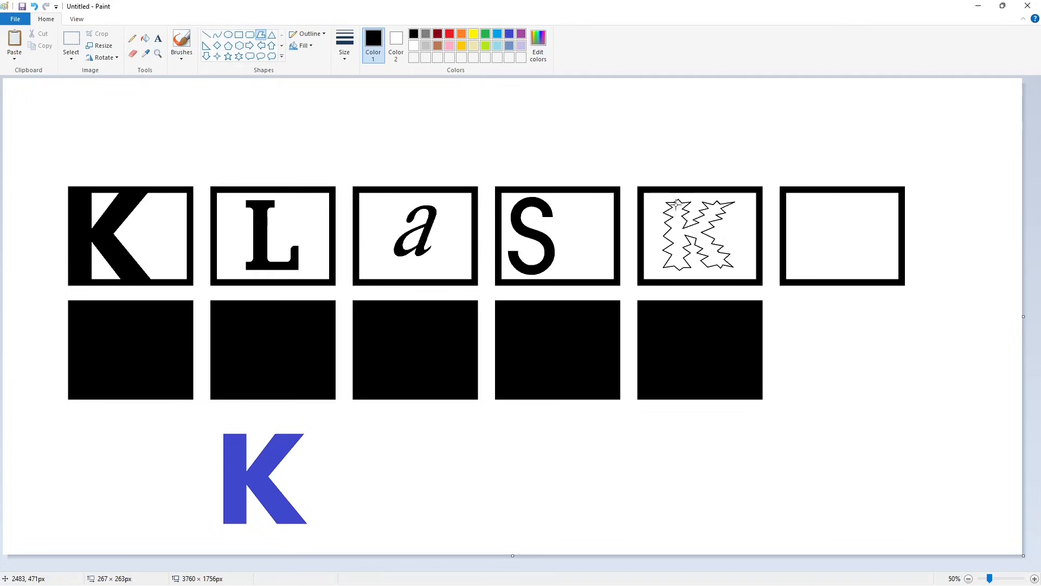
pyautogui.click(677, 200)
pyautogui.click(146, 38)
pyautogui.click(676, 210)
pyautogui.click(1035, 578)
pyautogui.scroll(-3, 734, 528)
pyautogui.moveTo(484, 567); pyautogui.dragTo(747, 533)
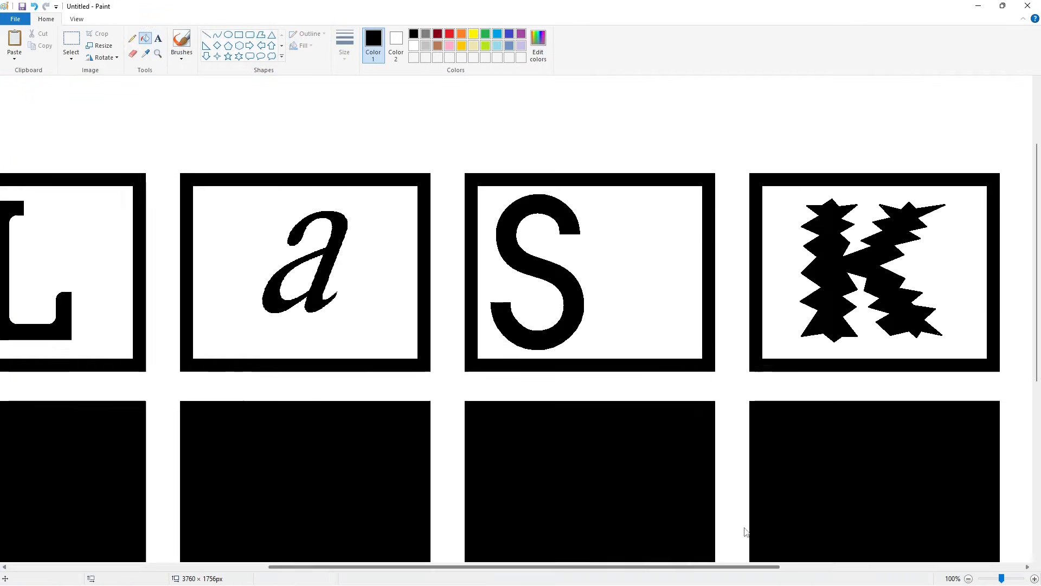
pyautogui.click(206, 34)
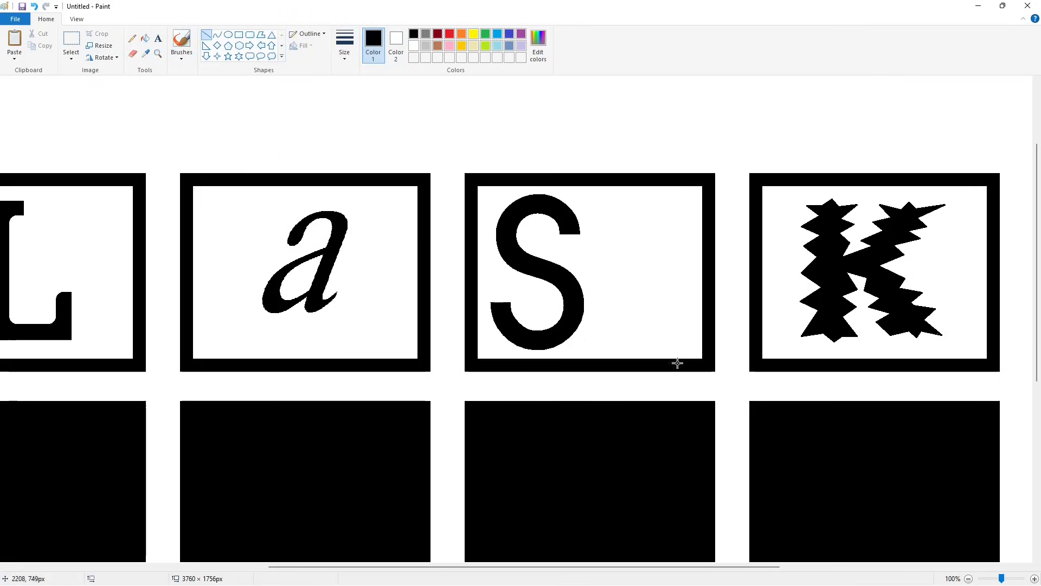
pyautogui.keyDown('ctrl'); pyautogui.scroll(-1, 925, 530); pyautogui.keyUp('ctrl')
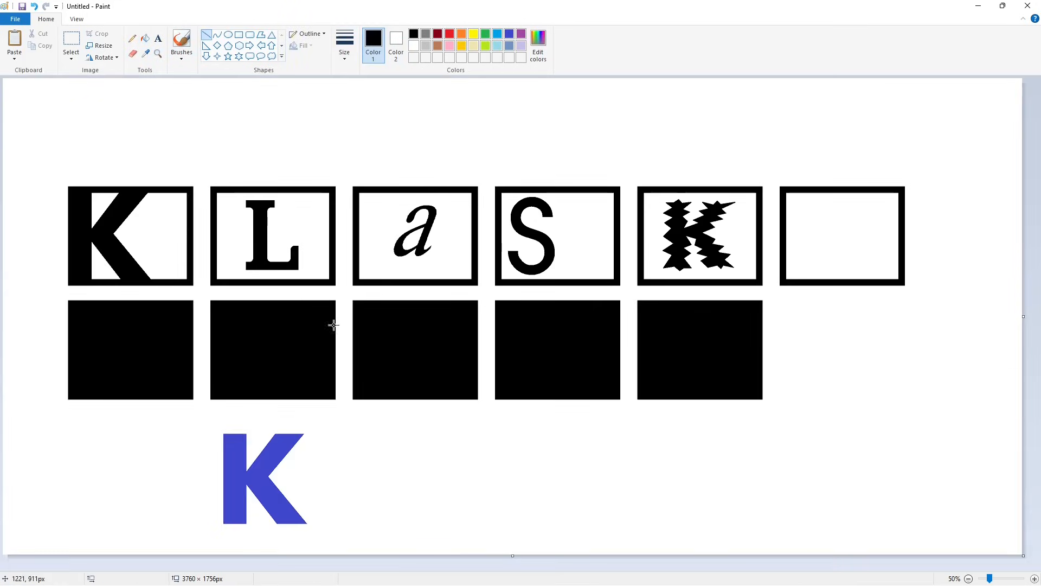
# Step: Start a text box beneath the row of black rectangles and choose the Futura Book font
pyautogui.click(158, 39)
pyautogui.click(442, 434)
pyautogui.click(131, 38)
pyautogui.moveTo(155, 65); pyautogui.dragTo(161, 256)
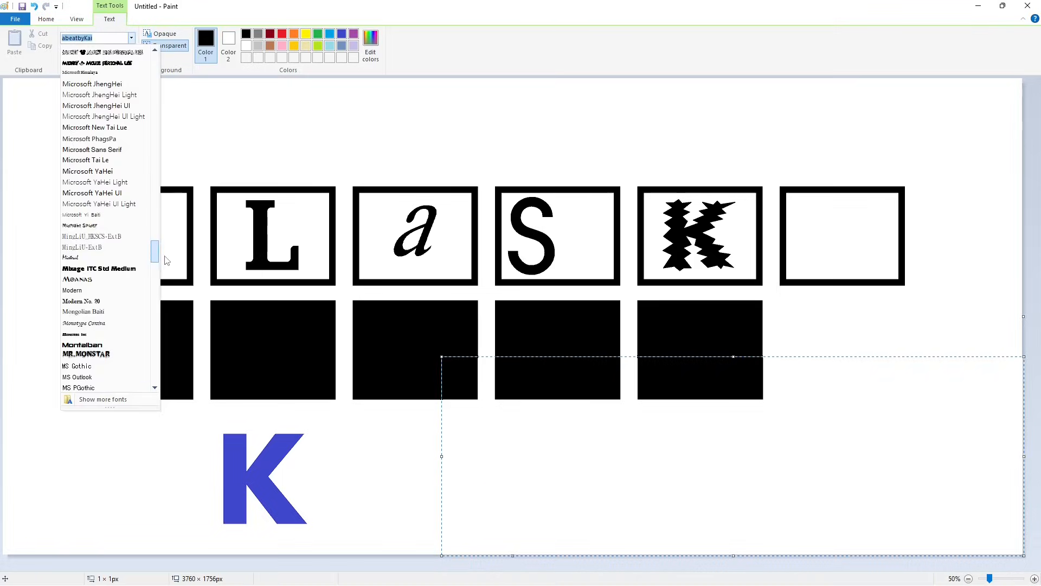
pyautogui.scroll(5, 124, 301)
pyautogui.scroll(10, 124, 301)
pyautogui.click(125, 309)
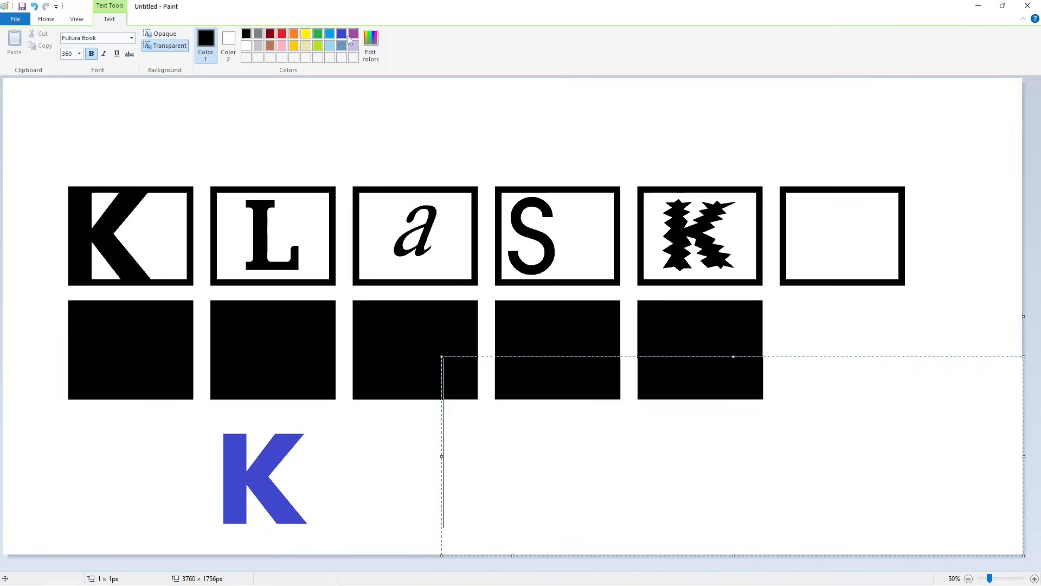
# Step: Enter a capital Y in purple in the bold Futura Book text box
pyautogui.click(354, 35)
pyautogui.write('y')
pyautogui.press('BackSpace')
pyautogui.write('Y')
pyautogui.press('Left')
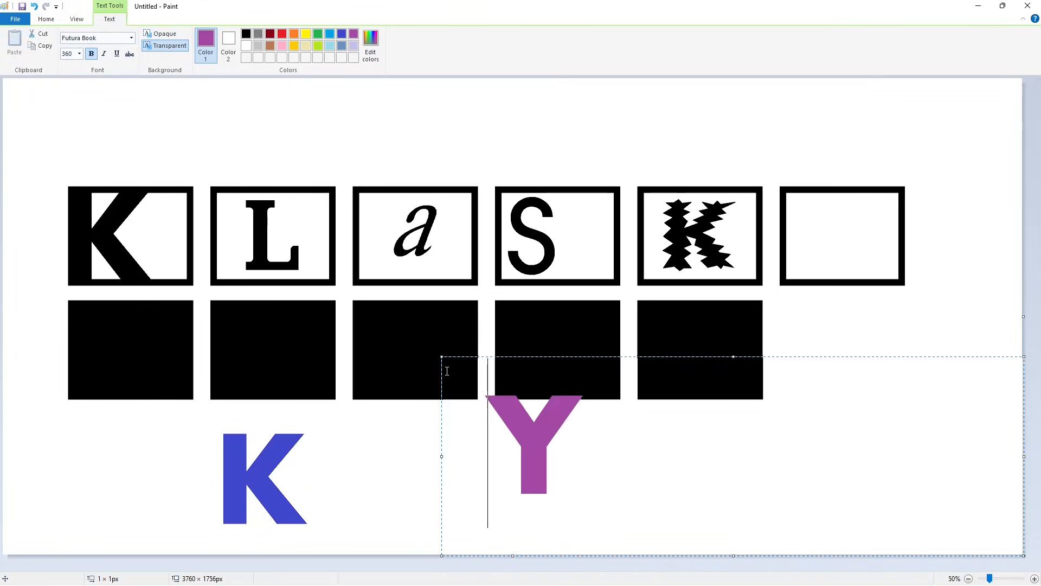
# Step: Set the purple Y's font size to 330 and place the letter below the black rectangles
pyautogui.moveTo(441, 357); pyautogui.dragTo(56, 150)
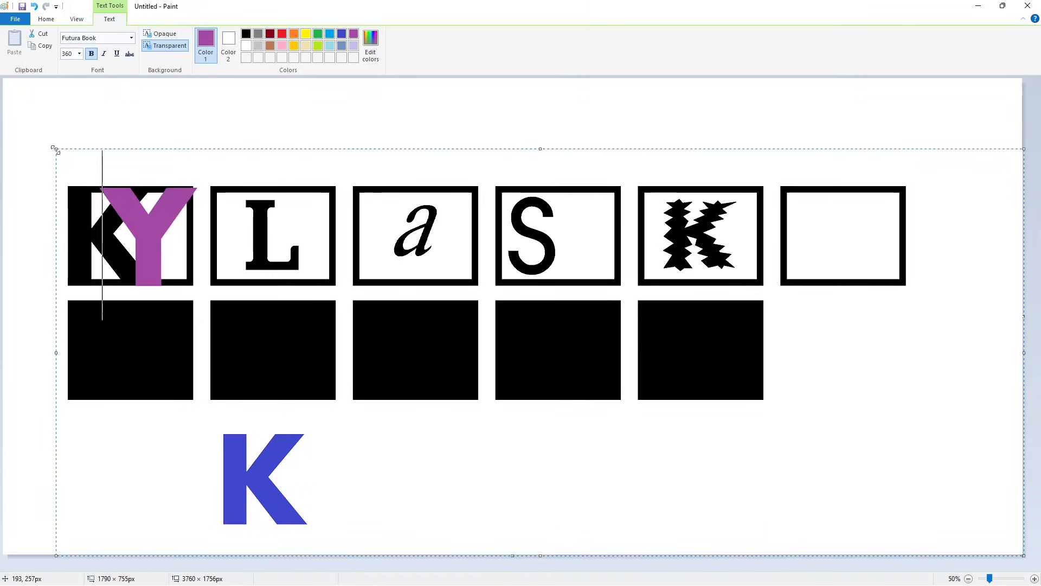
pyautogui.hotkey('ctrl', 'a')
pyautogui.click(79, 53)
pyautogui.write('320')
pyautogui.press('Return')
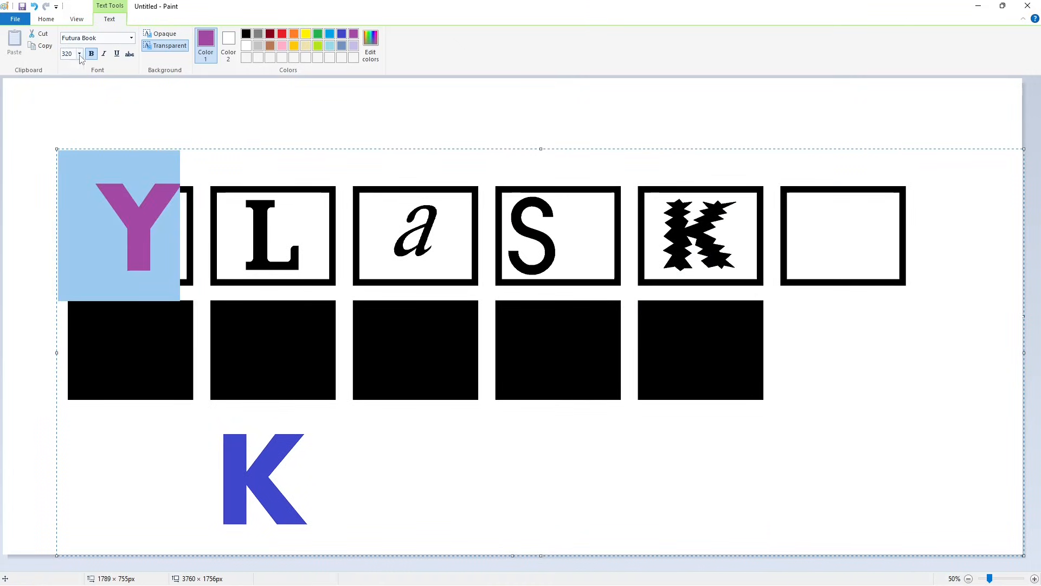
pyautogui.moveTo(56, 148); pyautogui.dragTo(59, 160)
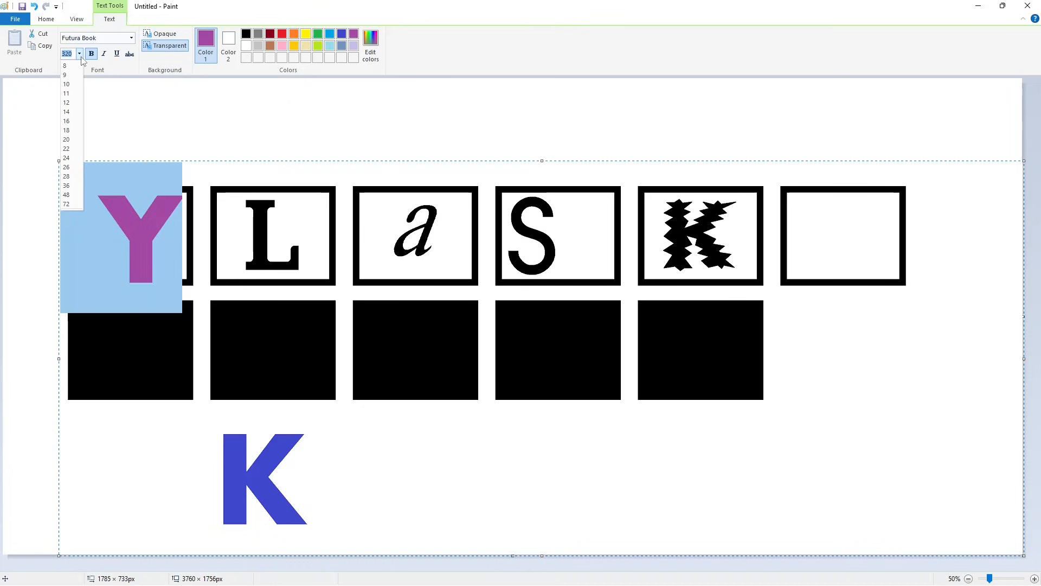
pyautogui.press('Return')
pyautogui.moveTo(58, 161); pyautogui.dragTo(870, 248)
pyautogui.click(444, 358)
# Step: Try filling the purple Y with white and undo the fill
pyautogui.click(75, 43)
pyautogui.click(145, 38)
pyautogui.click(414, 46)
pyautogui.click(599, 481)
pyautogui.hotkey('ctrl', 'z')
# Step: Copy the purple Y over the right edge of the sixth outlined rectangle and nudge it upward
pyautogui.click(71, 39)
pyautogui.hotkey('ctrl', 'c')
pyautogui.hotkey('ctrl', 'v')
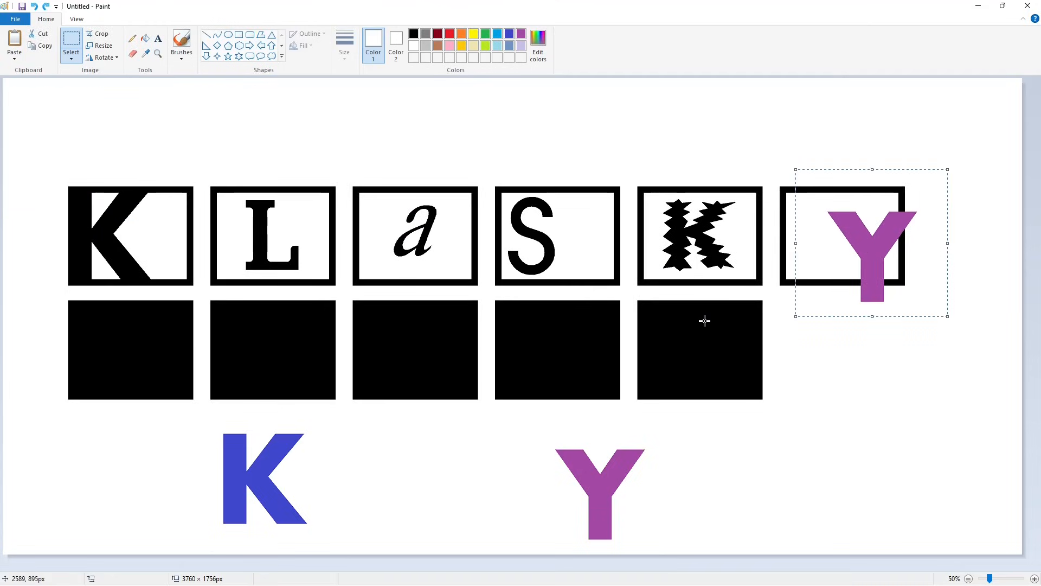
pyautogui.press('Up')
pyautogui.press('Up')
pyautogui.press('Up')
pyautogui.press('Up')
pyautogui.press('Up')
pyautogui.press('Up')
pyautogui.press('Up')
pyautogui.press('Up')
pyautogui.click(900, 546)
# Step: Lengthen the stem of the Y over the sixth rectangle slightly downward by adjusting its lower end
pyautogui.scroll(1, 899, 544)
pyautogui.hscroll(5, 898, 528)
pyautogui.moveTo(698, 258); pyautogui.dragTo(804, 332)
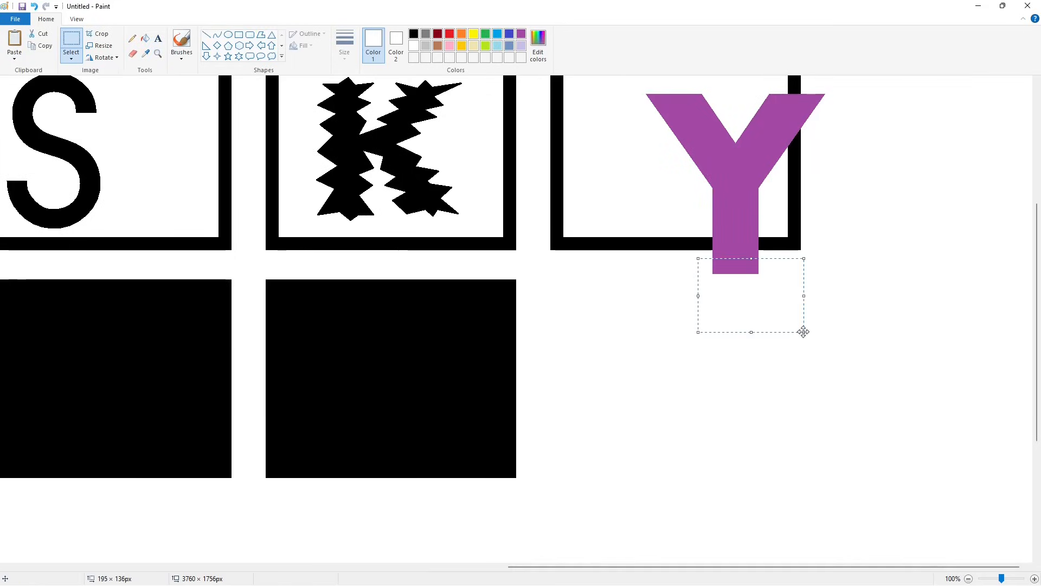
pyautogui.moveTo(749, 283); pyautogui.dragTo(750, 298)
pyautogui.click(907, 510)
pyautogui.scroll(-1, 907, 511)
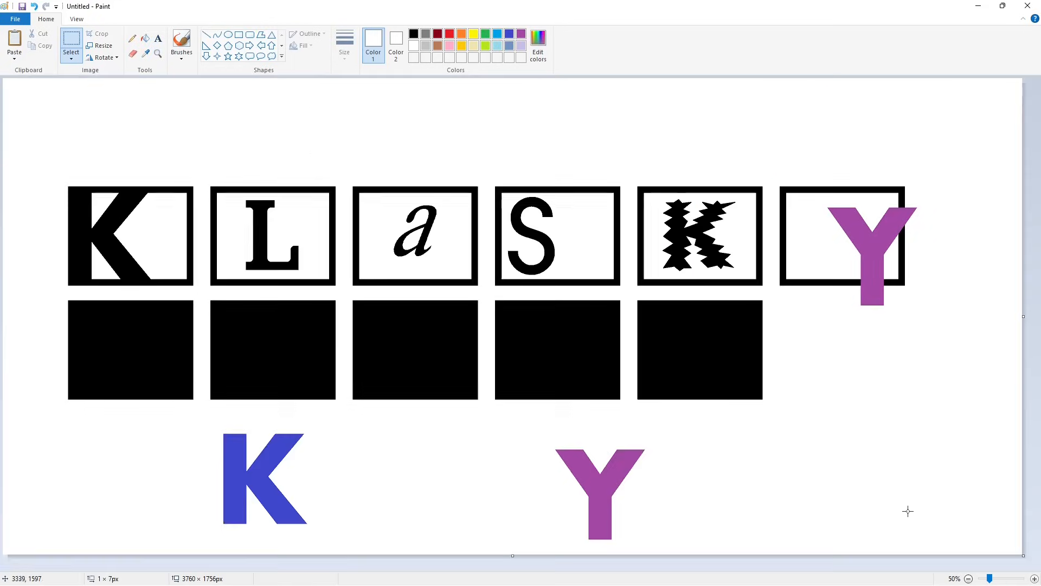
# Step: Fill the spare blue K and the spare purple Y below the rectangles with white
pyautogui.click(146, 38)
pyautogui.click(236, 477)
pyautogui.click(597, 478)
# Step: Add the purple text "C S U P O" in bold Futura Book, size 330, below the black rectangles
pyautogui.click(158, 39)
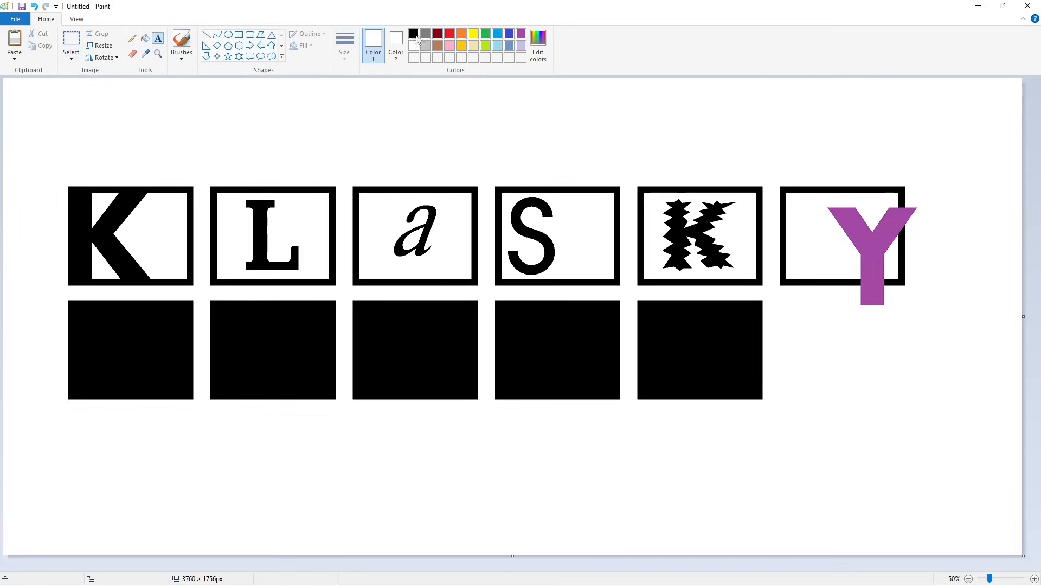
pyautogui.click(521, 34)
pyautogui.click(97, 514)
pyautogui.write('C S U P O')
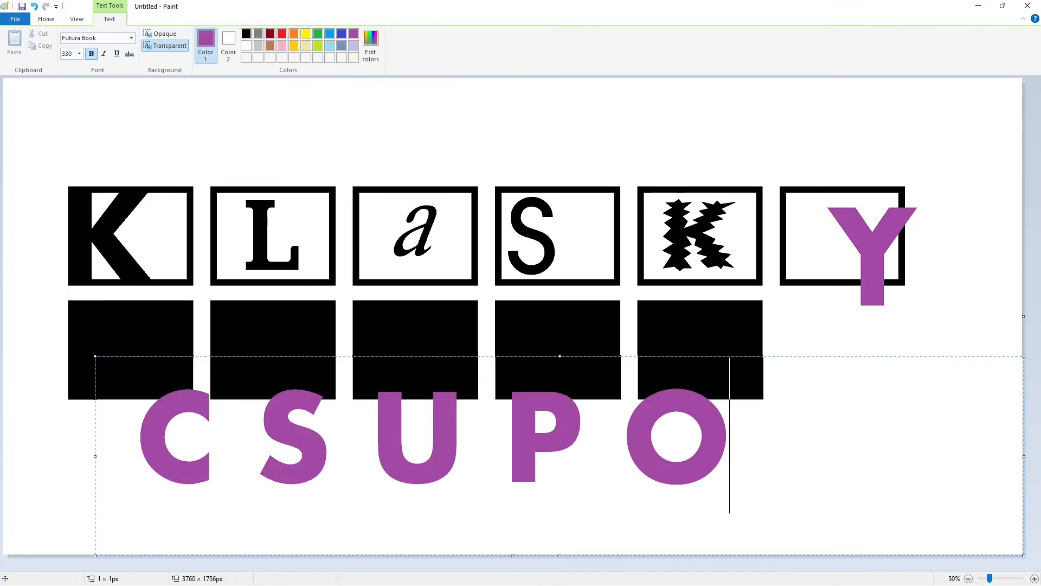
pyautogui.moveTo(97, 356); pyautogui.dragTo(201, 553)
pyautogui.click(42, 156)
# Step: Copy the purple letter C into the first black rectangle
pyautogui.click(71, 39)
pyautogui.hotkey('ctrl', 'c')
pyautogui.hotkey('ctrl', 'v')
pyautogui.moveTo(88, 391); pyautogui.dragTo(128, 337)
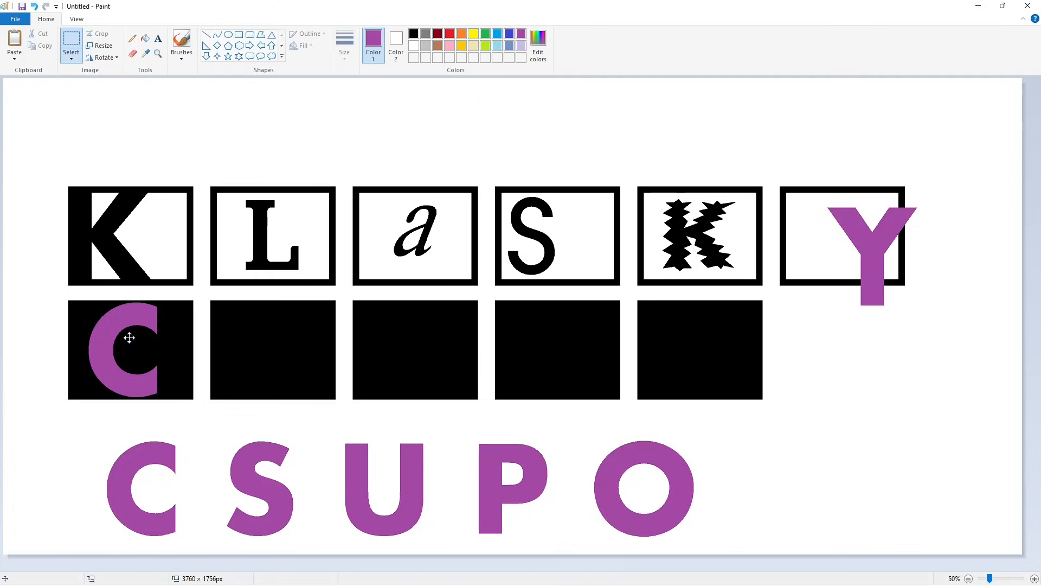
# Step: Copy the purple letter S into the second black rectangle
pyautogui.moveTo(205, 424); pyautogui.dragTo(325, 553)
pyautogui.hotkey('ctrl', 'c')
pyautogui.hotkey('ctrl', 'v')
pyautogui.moveTo(66, 146); pyautogui.dragTo(279, 353)
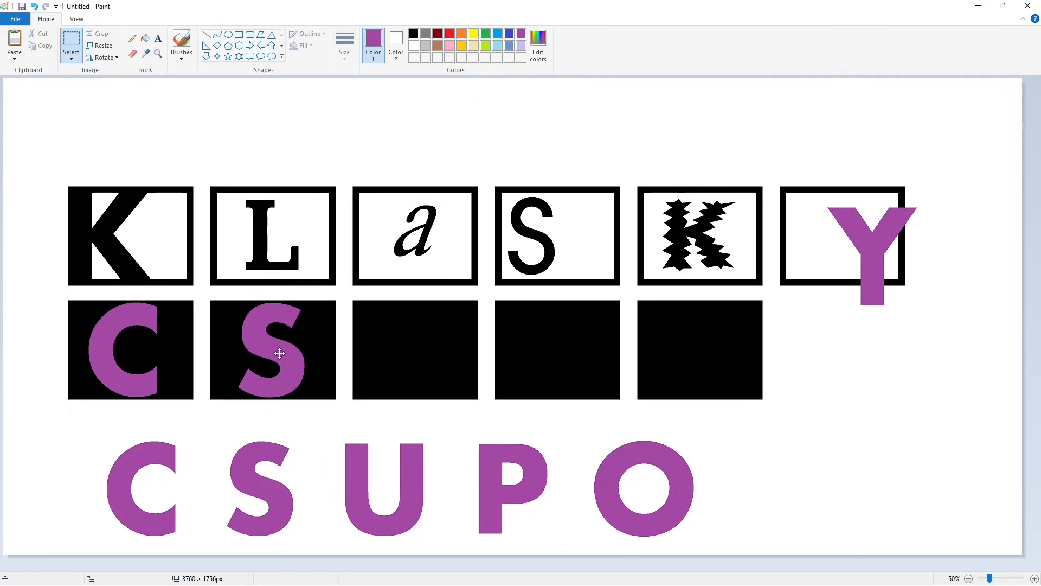
# Step: Copy the purple letter U into the third black rectangle
pyautogui.moveTo(342, 430); pyautogui.dragTo(448, 557)
pyautogui.hotkey('ctrl', 'c')
pyautogui.hotkey('ctrl', 'v')
pyautogui.moveTo(66, 144); pyautogui.dragTo(417, 338)
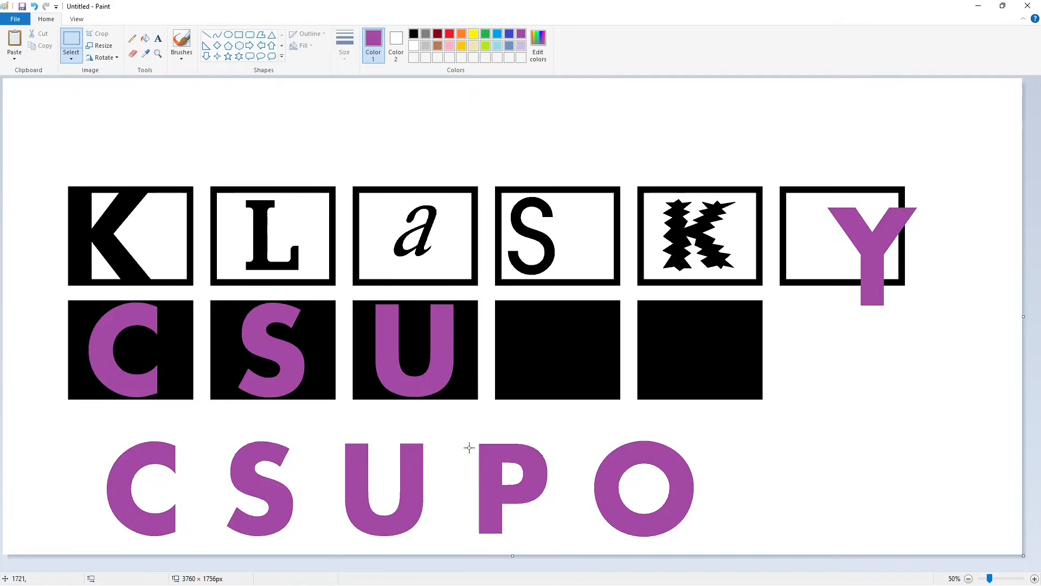
# Step: Copy the purple letter P into the fourth black rectangle and nudge it to the left
pyautogui.hotkey('ctrl', 'c')
pyautogui.hotkey('ctrl', 'v')
pyautogui.moveTo(50, 133); pyautogui.dragTo(555, 344)
pyautogui.press('Left')
pyautogui.press('Left')
pyautogui.press('Left')
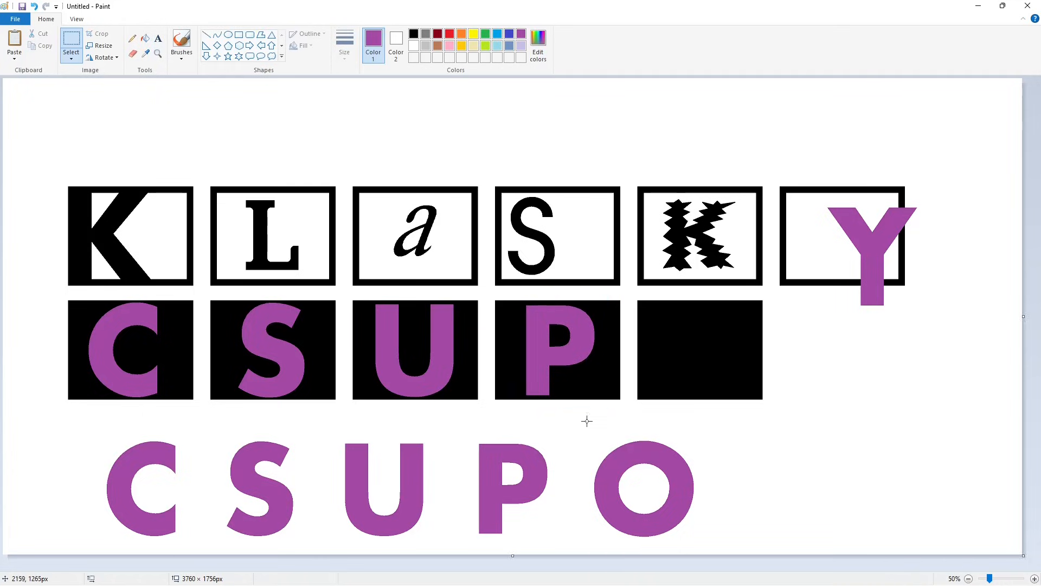
# Step: Copy the purple letter O into the fifth black rectangle
pyautogui.moveTo(585, 421); pyautogui.dragTo(705, 545)
pyautogui.hotkey('ctrl', 'c')
pyautogui.hotkey('ctrl', 'v')
pyautogui.moveTo(72, 145); pyautogui.dragTo(700, 351)
# Step: Fill the five spare purple letters below the black rectangles with white
pyautogui.click(145, 38)
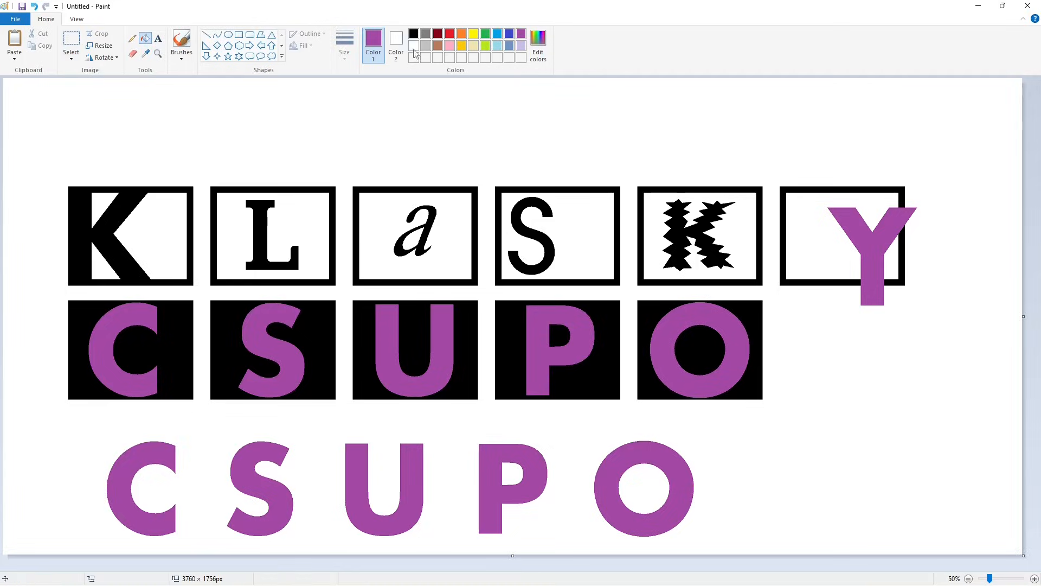
pyautogui.click(414, 46)
pyautogui.click(116, 488)
pyautogui.click(265, 450)
pyautogui.click(358, 488)
pyautogui.click(490, 488)
pyautogui.click(604, 488)
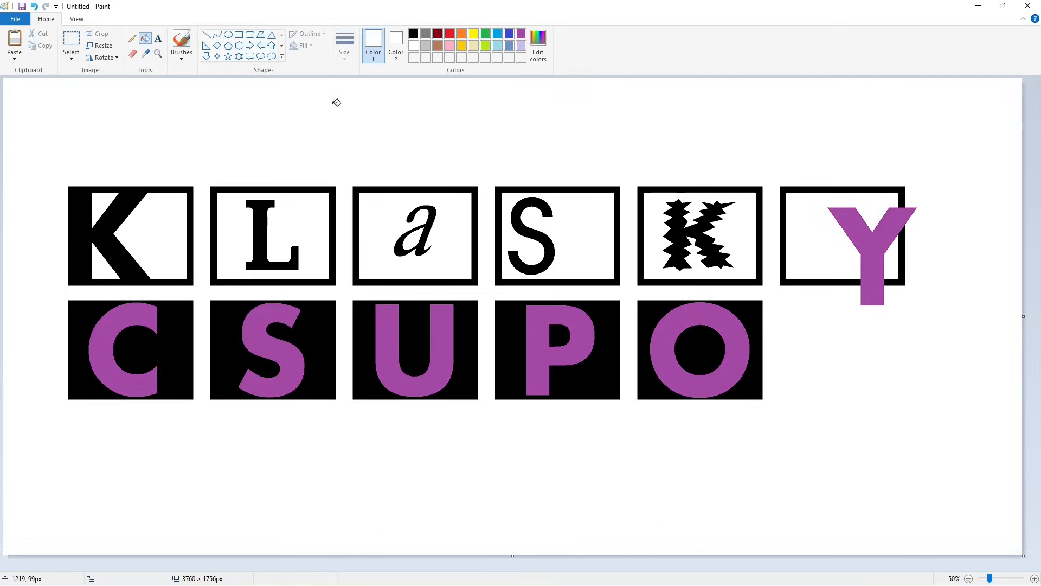
# Step: Enter the text "I N C." in black Futura Book below the black rectangles
pyautogui.click(158, 39)
pyautogui.click(222, 367)
pyautogui.write('I N C.')
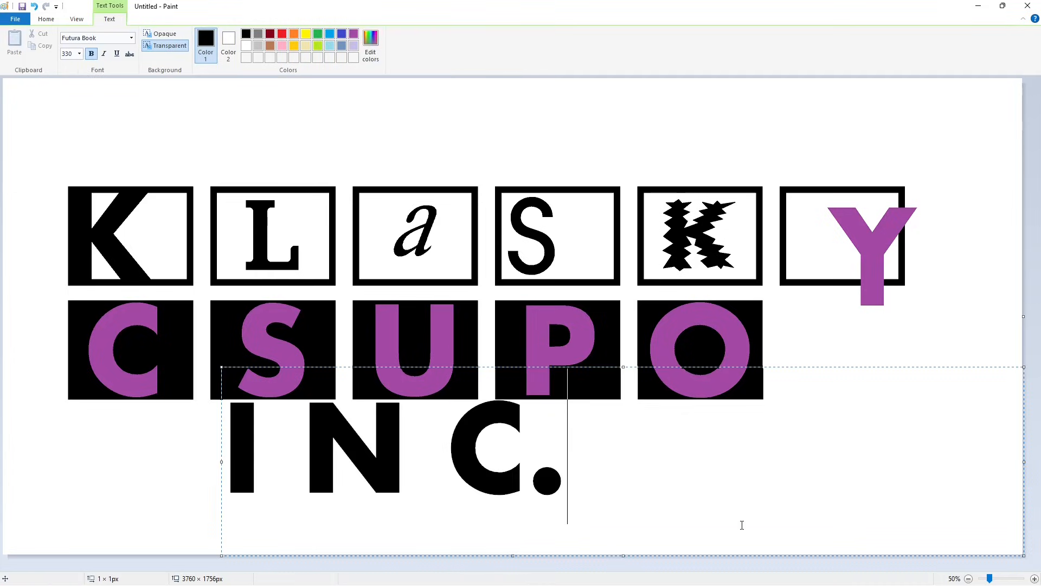
# Step: Set the "I N C." text to font size 280 and move its text box lower and to the right
pyautogui.hotkey('ctrl', 'a')
pyautogui.click(79, 54)
pyautogui.write('2')
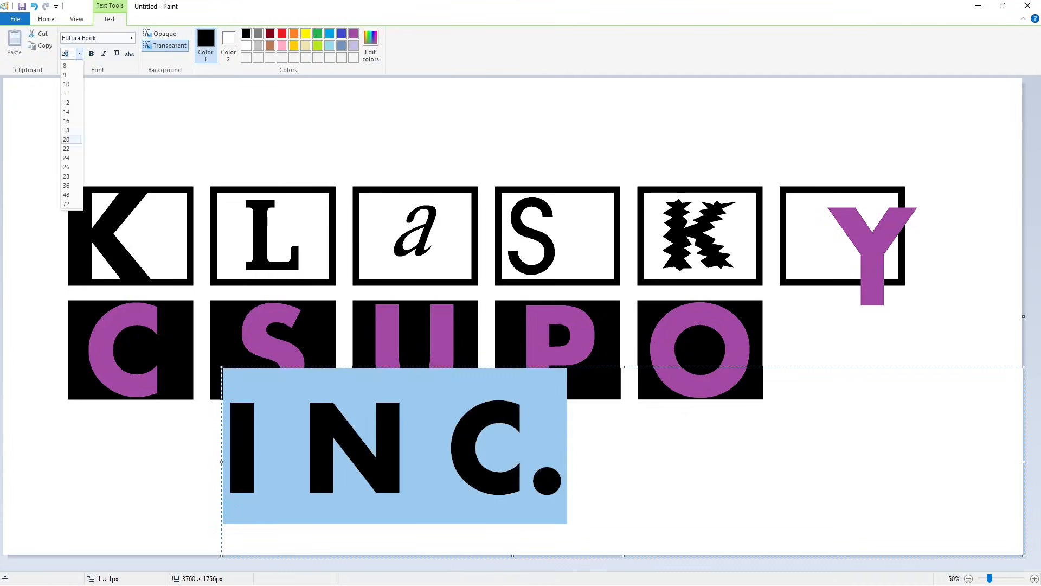
pyautogui.write('80')
pyautogui.press('Return')
pyautogui.moveTo(221, 367); pyautogui.dragTo(401, 453)
# Step: Reduce the font size of the "I N C." text in stages through 250, 220, 200 and 180 to 150
pyautogui.hotkey('ctrl', 'a')
pyautogui.click(80, 55)
pyautogui.write('250')
pyautogui.press('Return')
pyautogui.hotkey('ctrl', 'a')
pyautogui.click(79, 54)
pyautogui.write('220')
pyautogui.press('Return')
pyautogui.hotkey('ctrl', 'a')
pyautogui.click(80, 55)
pyautogui.write('200')
pyautogui.press('Return')
pyautogui.hotkey('ctrl', 'a')
pyautogui.click(80, 55)
pyautogui.write('180')
pyautogui.press('Return')
pyautogui.hotkey('ctrl', 'a')
pyautogui.click(79, 56)
pyautogui.write('150')
pyautogui.press('Return')
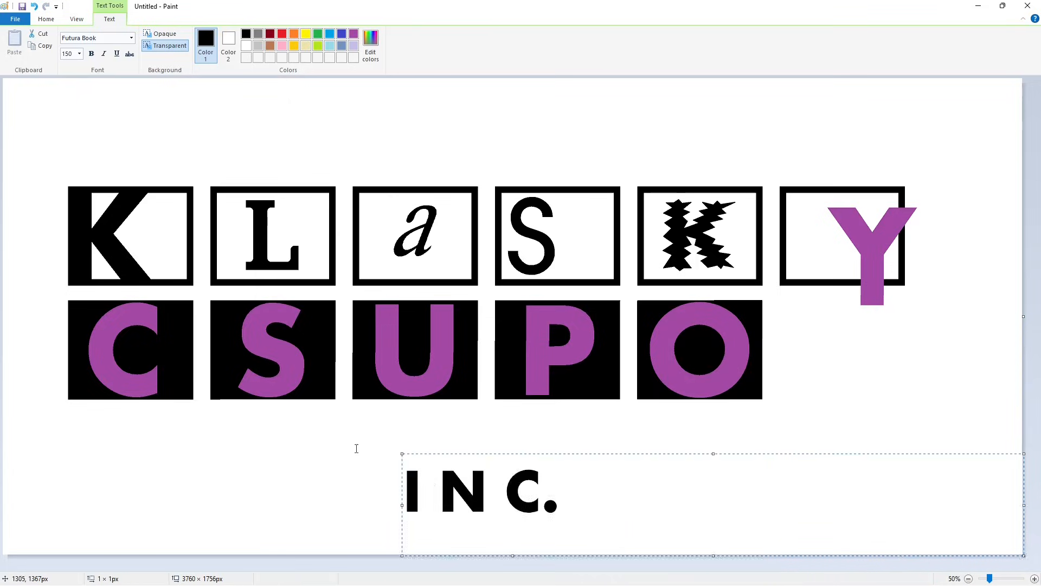
# Step: Draw a vertical purple guide line about 590 px tall and align it with the outer left edge of the Y's rectangle
pyautogui.click(356, 448)
pyautogui.scroll(1, 356, 448)
pyautogui.moveTo(456, 566); pyautogui.dragTo(965, 566)
pyautogui.scroll(2, 565, 152)
pyautogui.click(522, 34)
pyautogui.click(209, 36)
pyautogui.moveTo(548, 198); pyautogui.dragTo(547, 519)
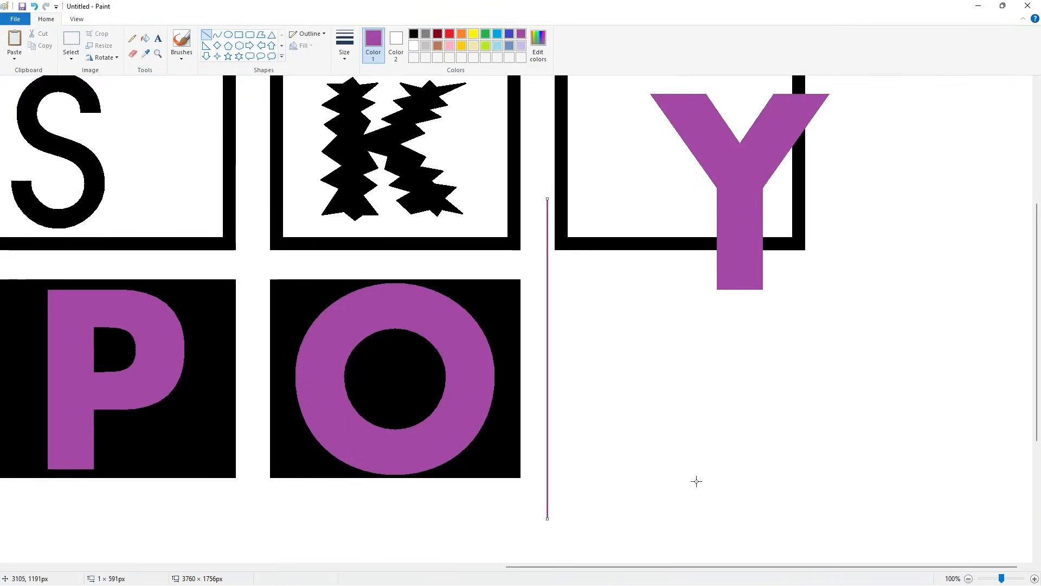
pyautogui.press('Right')
pyautogui.press('Right')
pyautogui.press('Right')
pyautogui.press('Right')
pyautogui.press('Right')
pyautogui.press('Right')
pyautogui.press('Right')
pyautogui.press('Right')
pyautogui.press('Right')
pyautogui.press('Right')
pyautogui.press('Right')
pyautogui.press('Right')
# Step: Draw a horizontal purple guide line to the right of the O's rectangle and align it with the black rectangles' bottom edge
pyautogui.moveTo(492, 488); pyautogui.dragTo(965, 488)
pyautogui.press('Up')
pyautogui.press('Up')
pyautogui.press('Up')
pyautogui.press('Up')
pyautogui.press('Up')
pyautogui.press('Up')
pyautogui.press('Up')
pyautogui.press('Up')
pyautogui.press('Up')
pyautogui.press('Up')
pyautogui.press('Up')
pyautogui.press('Up')
pyautogui.press('Up')
pyautogui.press('Up')
pyautogui.press('Up')
pyautogui.press('Up')
pyautogui.press('Up')
pyautogui.press('Up')
# Step: Copy the "I N C." text below the black rectangles and paste a duplicate in the area near the guide lines
pyautogui.scroll(-3, 695, 368)
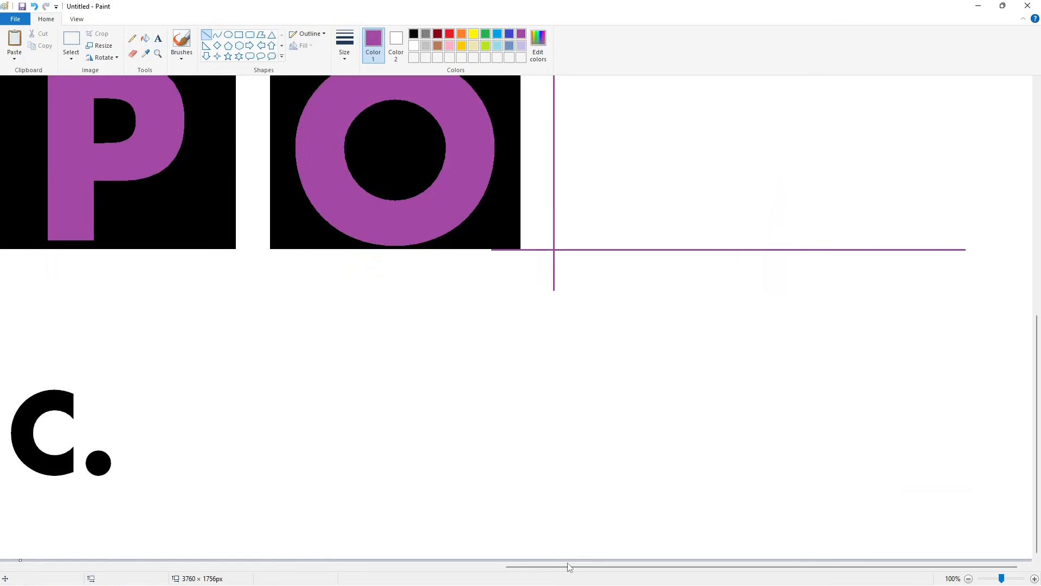
pyautogui.moveTo(569, 567); pyautogui.dragTo(369, 567)
pyautogui.click(71, 39)
pyautogui.hotkey('ctrl', 'c')
pyautogui.moveTo(623, 567); pyautogui.dragTo(829, 567)
pyautogui.scroll(2, 811, 481)
pyautogui.hotkey('ctrl', 'v')
# Step: Place the pasted "I N C." beside the O's rectangle, with the I against the vertical guide and its base on the horizontal guide
pyautogui.moveTo(129, 200); pyautogui.dragTo(596, 340)
pyautogui.press('Left')
pyautogui.press('Left')
pyautogui.press('Left')
pyautogui.press('Left')
pyautogui.press('Left')
pyautogui.press('Left')
pyautogui.press('Left')
pyautogui.press('Left')
pyautogui.press('Left')
pyautogui.press('Left')
pyautogui.press('Left')
pyautogui.press('Left')
pyautogui.press('Left')
pyautogui.press('Left')
pyautogui.press('Left')
pyautogui.press('Left')
pyautogui.press('Left')
pyautogui.press('Left')
pyautogui.press('Left')
pyautogui.press('Right')
pyautogui.click(472, 473)
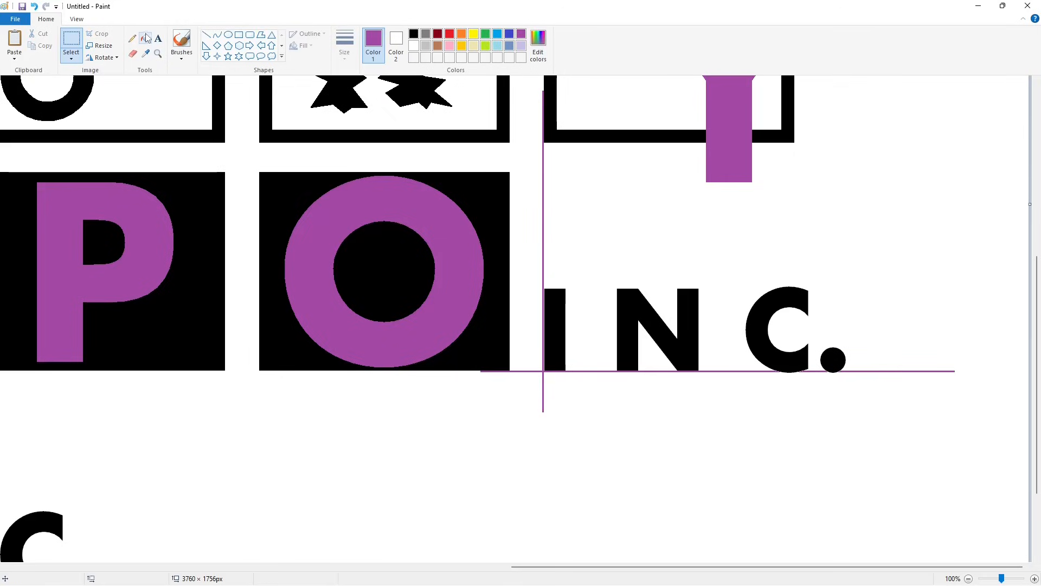
# Step: Fill the purple guide lines with white to remove them
pyautogui.click(145, 38)
pyautogui.click(414, 46)
pyautogui.click(543, 239)
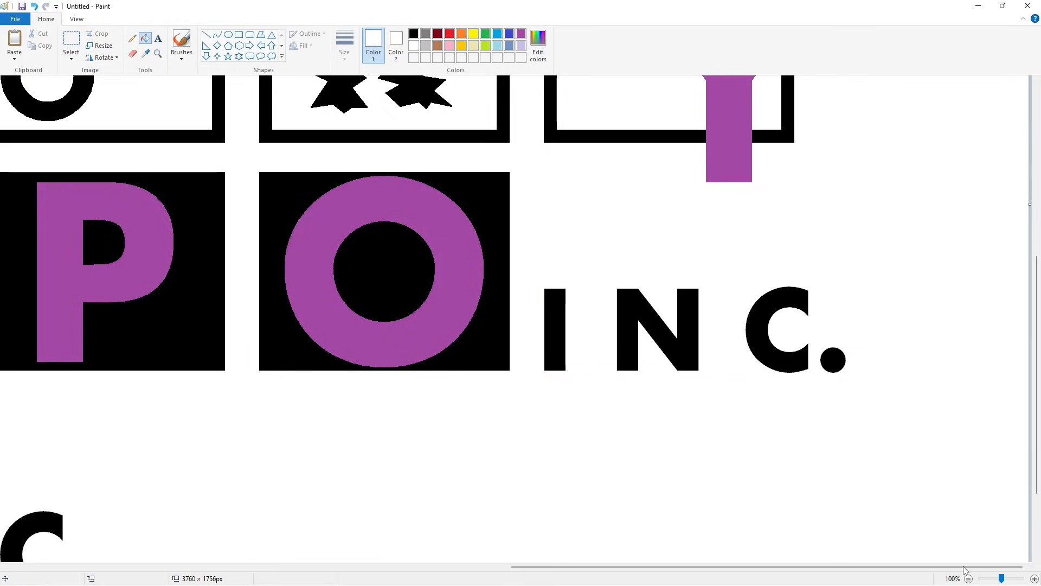
# Step: Cover the original "I N C." text below the black rectangles with a solid white rectangle
pyautogui.click(968, 579)
pyautogui.click(239, 35)
pyautogui.click(302, 45)
pyautogui.click(315, 71)
pyautogui.moveTo(388, 447); pyautogui.dragTo(589, 534)
pyautogui.click(504, 303)
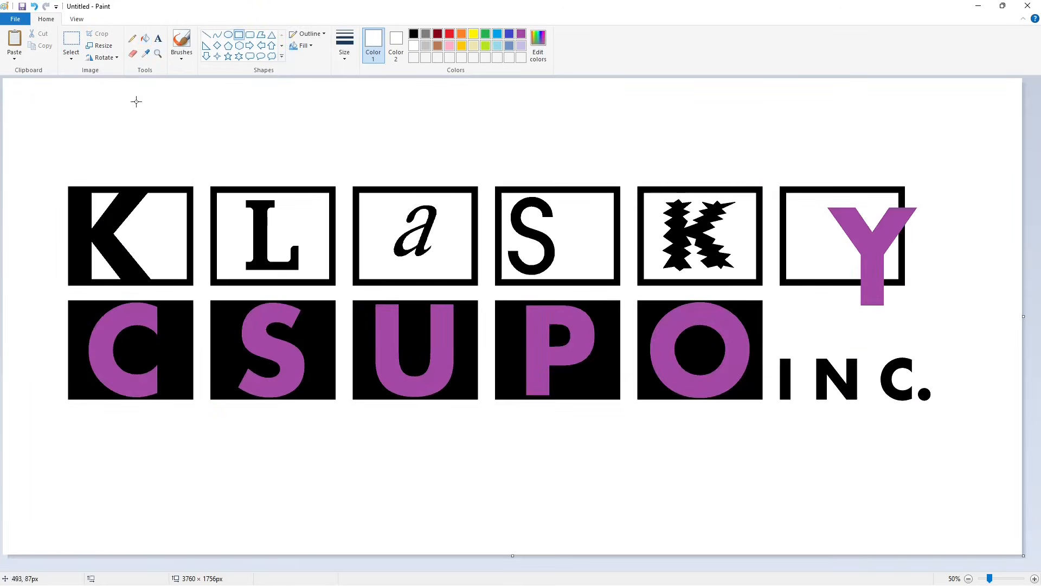
# Step: Create a custom blue-violet colour based on the indigo swatch and add it to the palette
pyautogui.click(510, 35)
pyautogui.click(538, 45)
pyautogui.click(629, 261)
pyautogui.click(420, 371)
# Step: Fill the letters C, S, U, P and O with white and the Y with the custom blue-violet
pyautogui.click(145, 38)
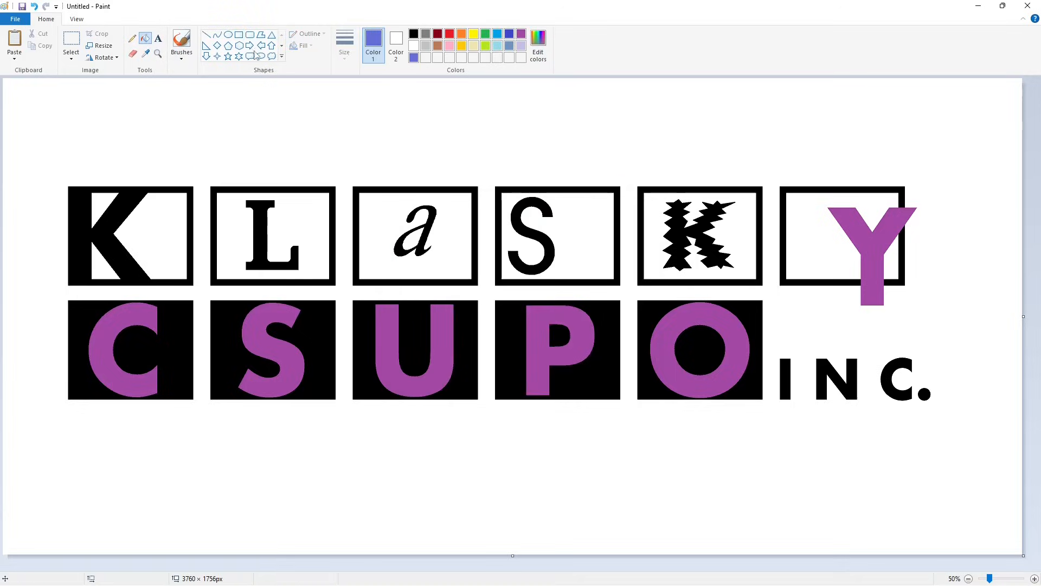
pyautogui.click(146, 313)
pyautogui.click(247, 336)
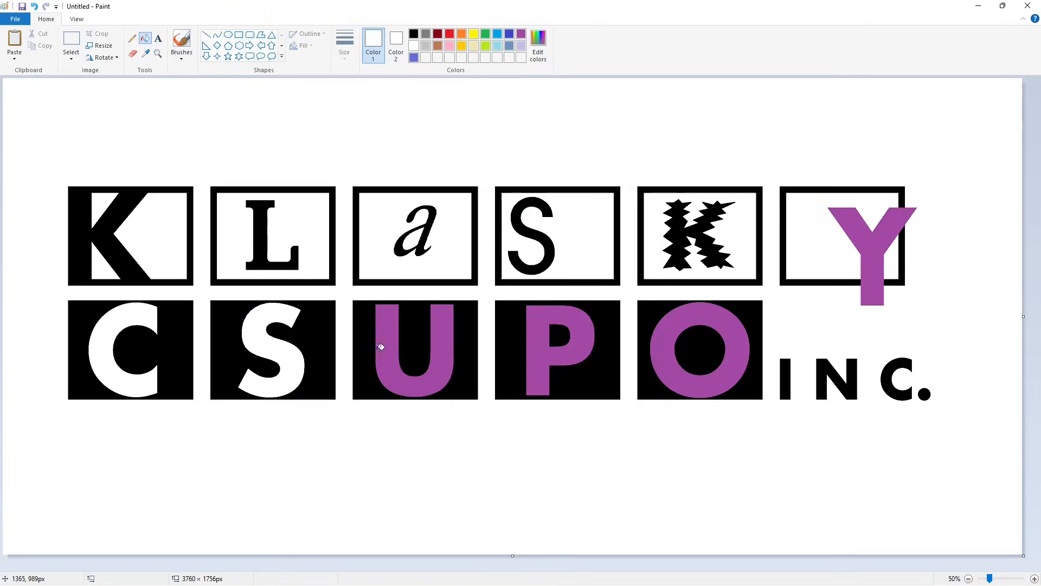
pyautogui.click(382, 344)
pyautogui.click(540, 364)
pyautogui.click(681, 373)
pyautogui.click(413, 57)
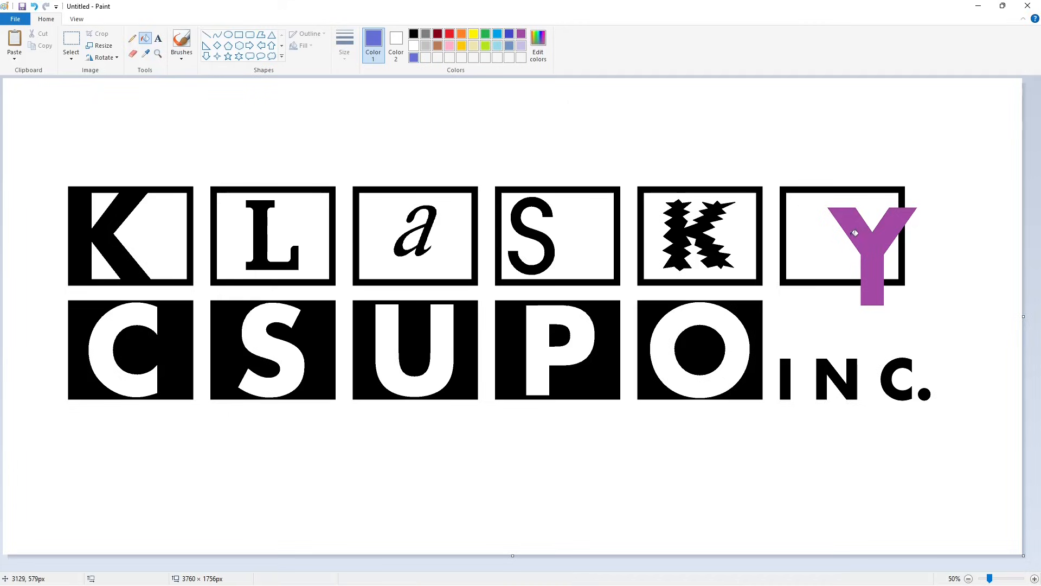
pyautogui.click(857, 237)
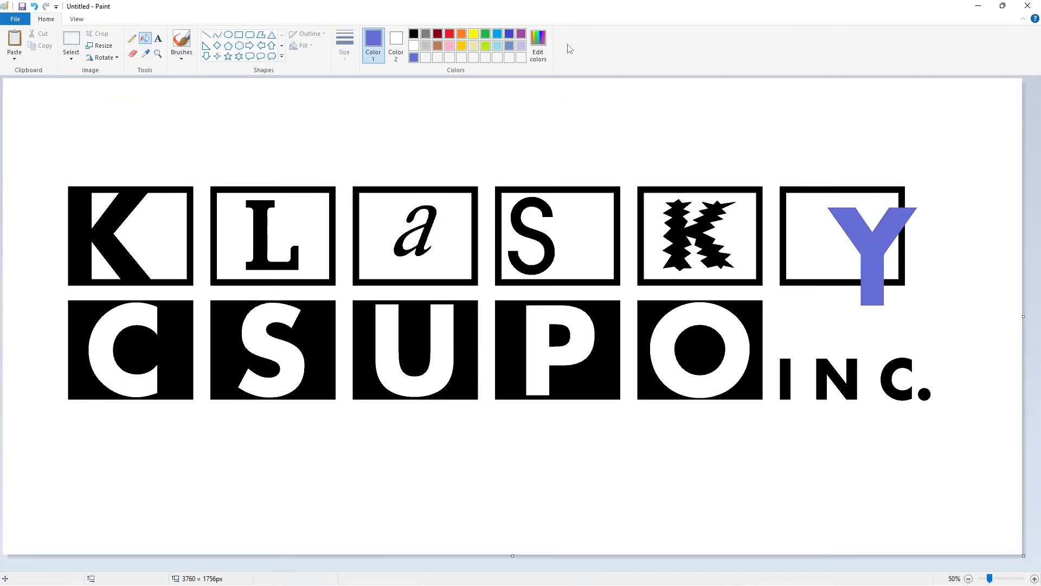